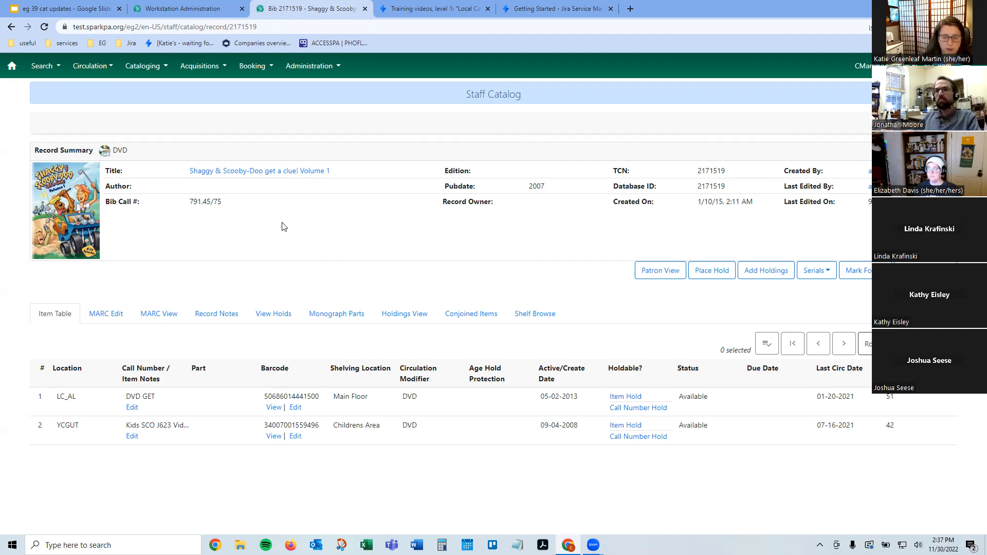
- Start adding holdings to the Shaggy & Scooby-Doo DVD record and open the Holdings Editor's preferences
left_click(755, 271)
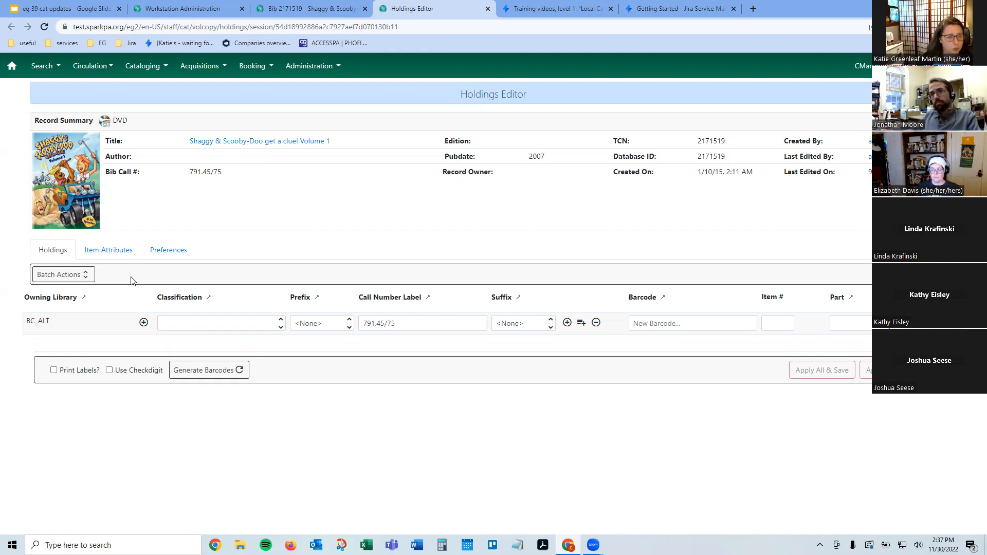
left_click(188, 250)
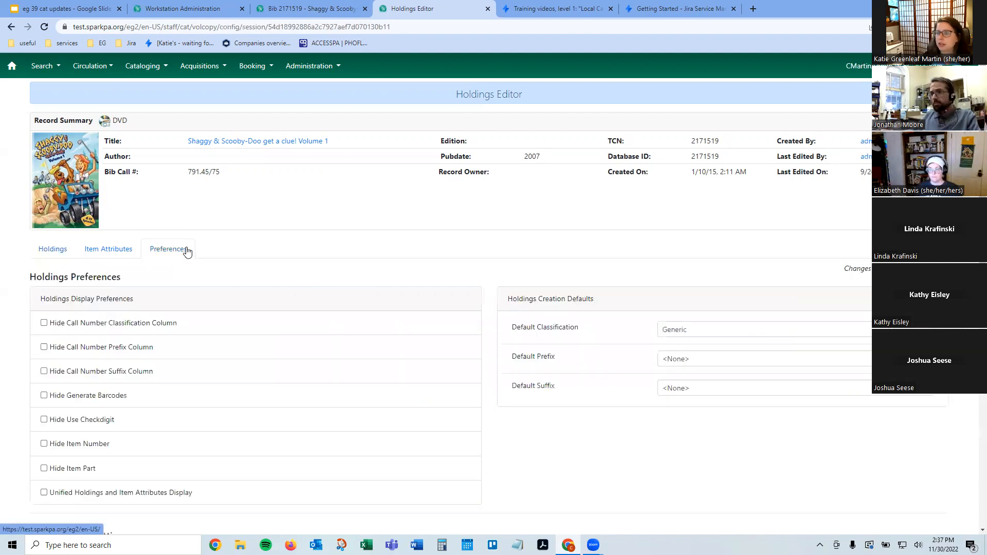
- Review the holdings display preferences, creation defaults and item attribute settings in the Holdings Editor preferences
scroll(134, 308, "down", 4)
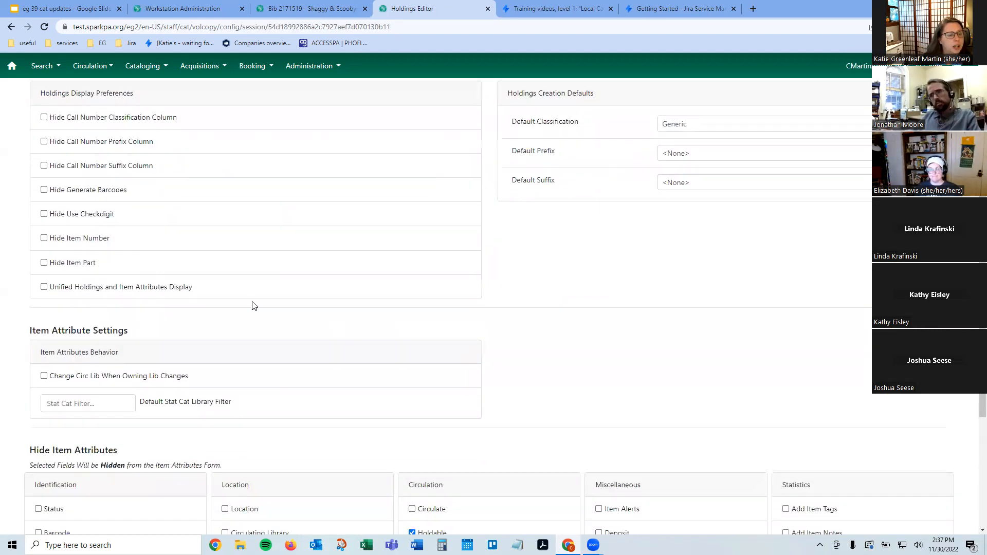
scroll(243, 309, "up", 4)
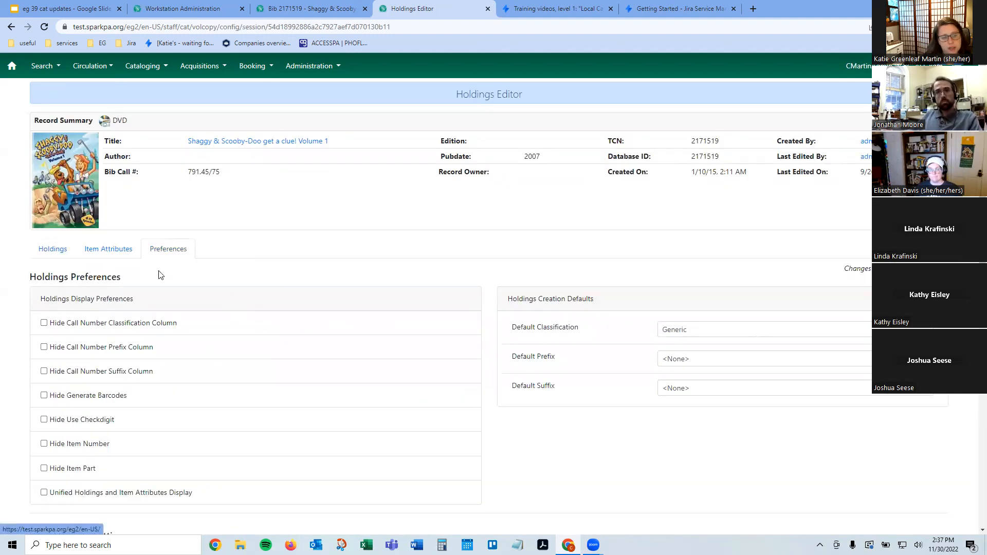
scroll(175, 271, "down", 1)
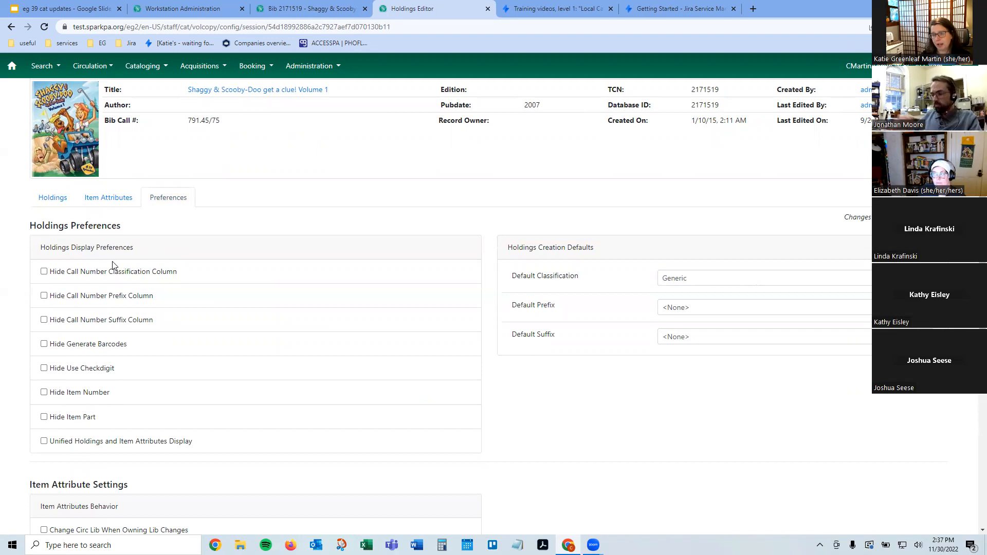
scroll(113, 266, "down", 1)
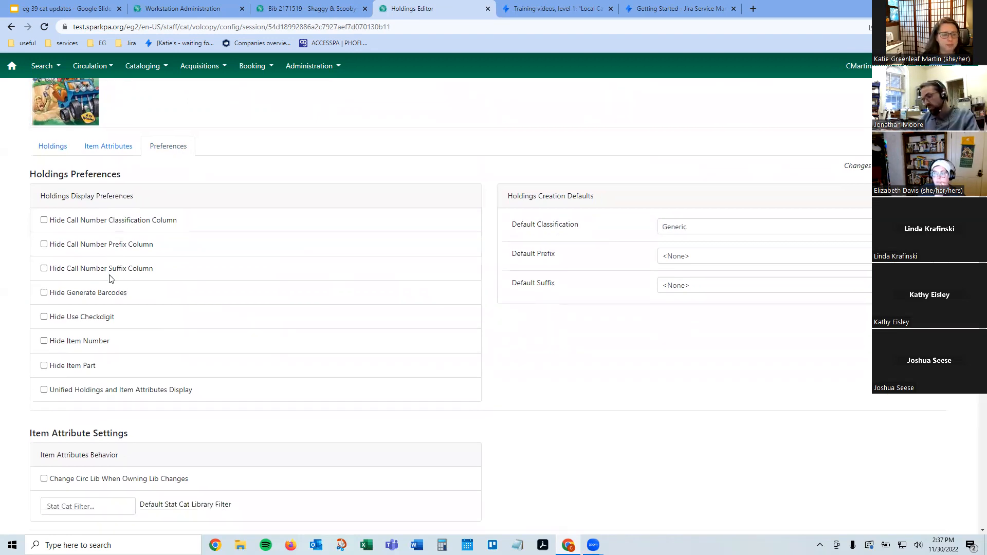
scroll(136, 291, "down", 1)
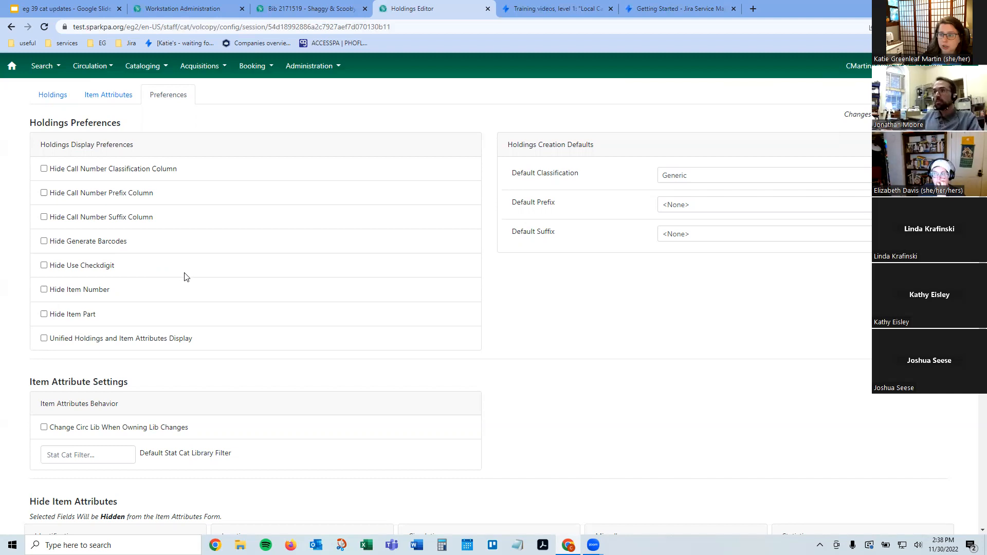
scroll(178, 291, "down", 1)
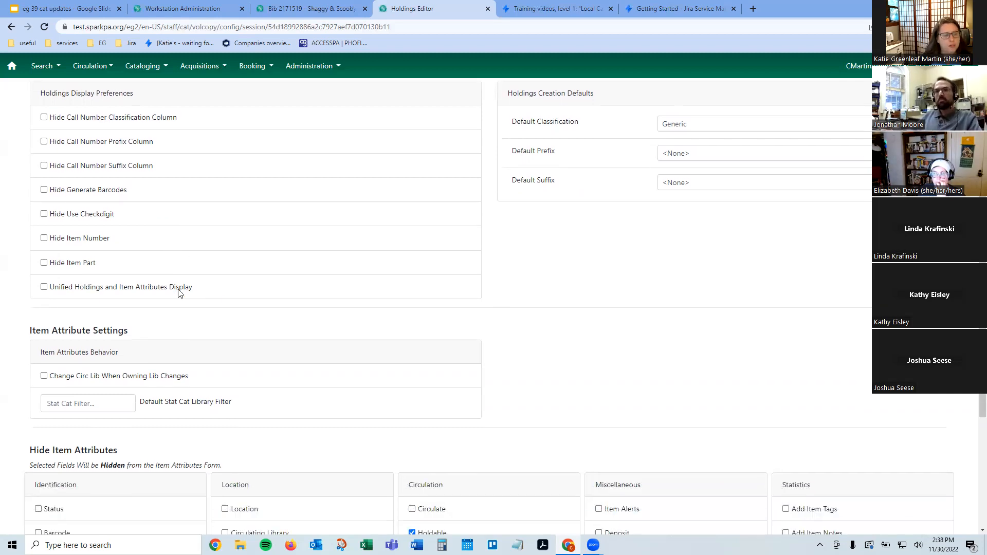
scroll(227, 291, "up", 4)
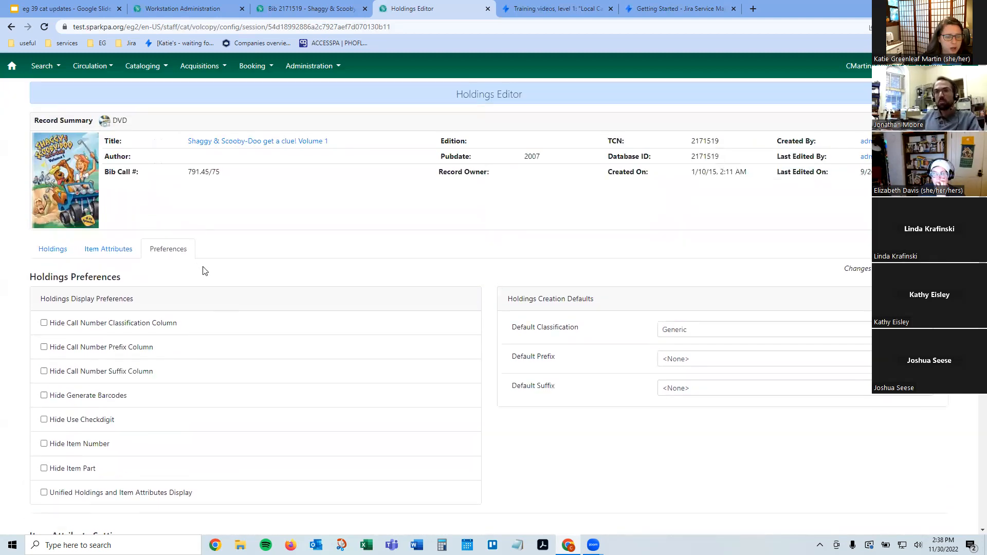
scroll(223, 286, "down", 3)
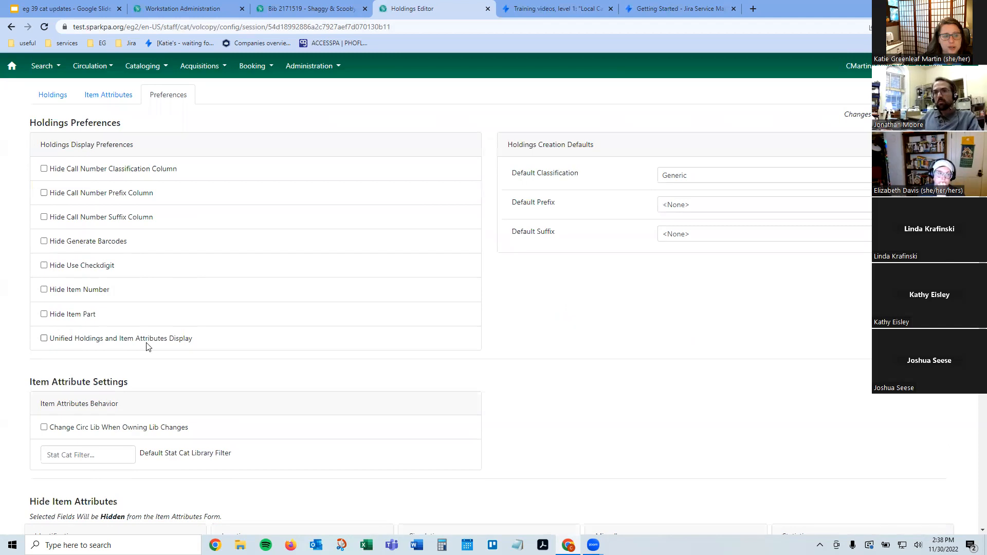
scroll(149, 342, "up", 2)
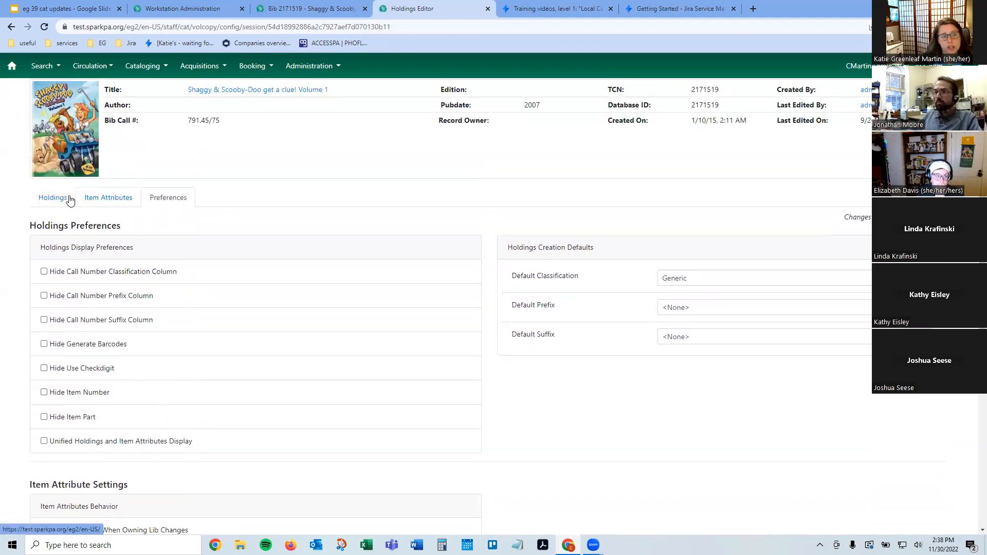
- Toggle Unified Holdings and Item Attributes Display until it is enabled, and look over the combined holdings form
left_click(103, 443)
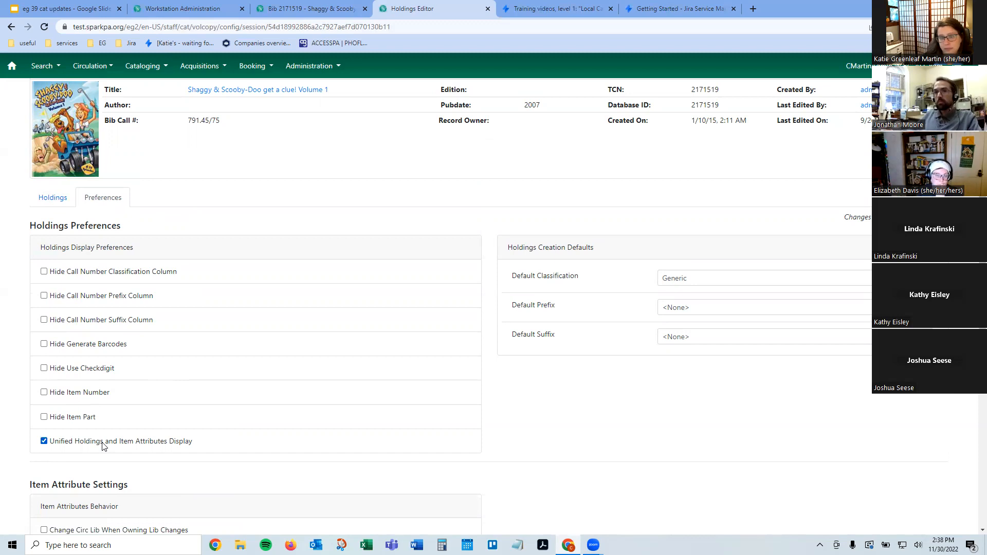
left_click(103, 443)
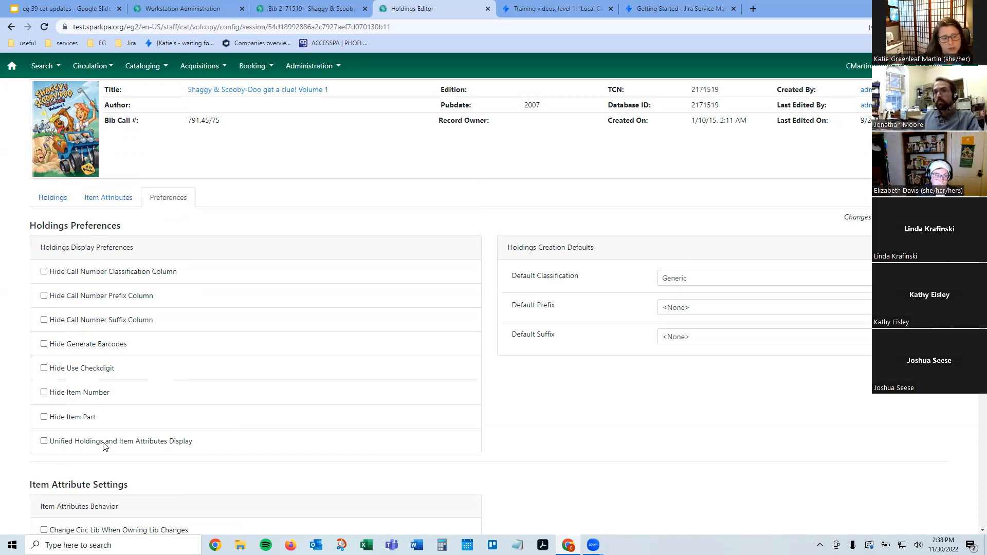
left_click(106, 445)
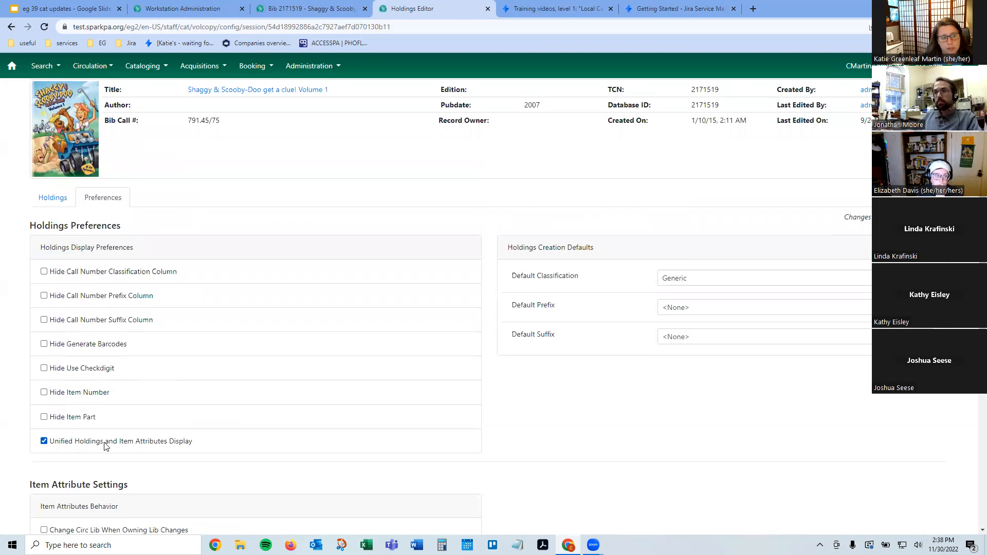
left_click(105, 444)
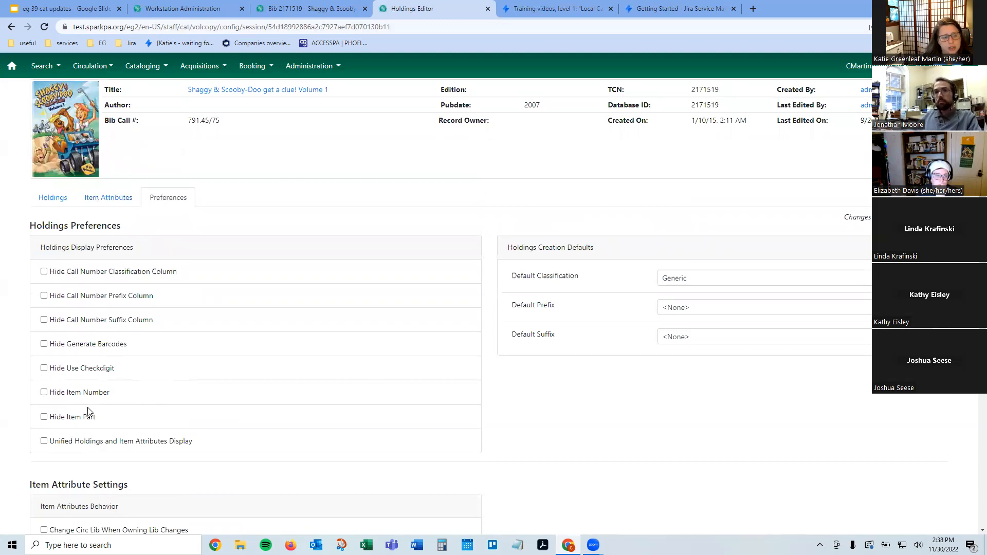
left_click(101, 445)
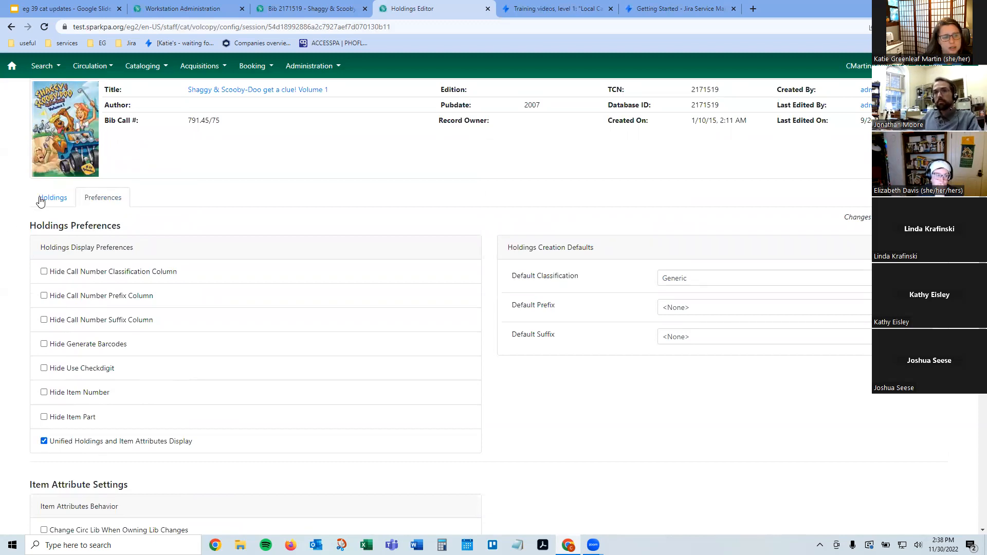
left_click(57, 201)
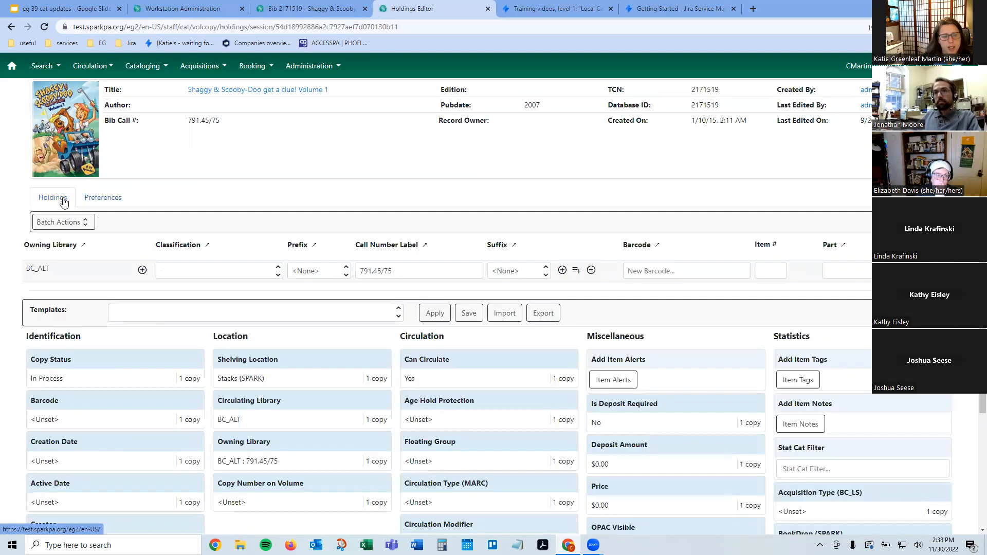
scroll(62, 200, "down", 2)
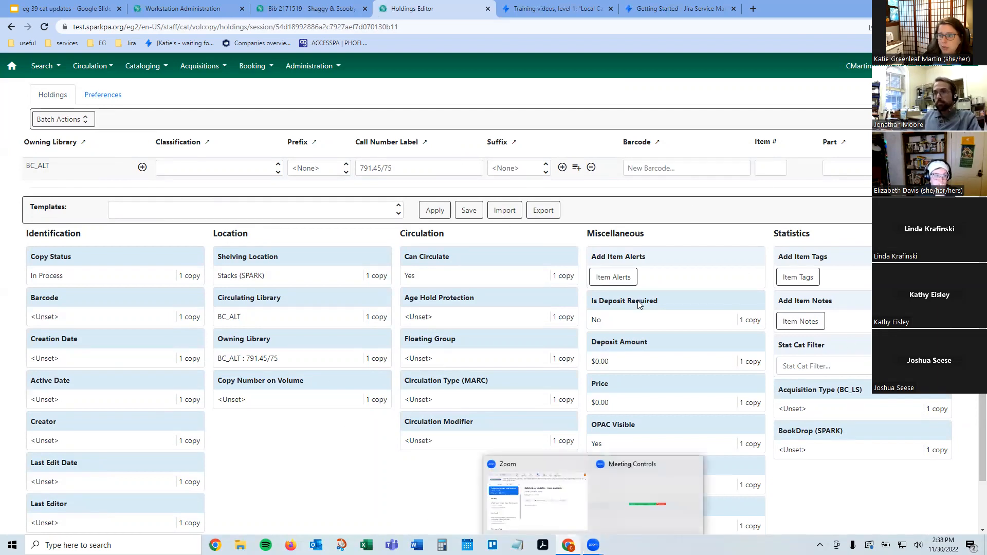
- Disable Unified Holdings and Item Attributes Display and look over the separate holdings and item attributes forms
left_click(100, 98)
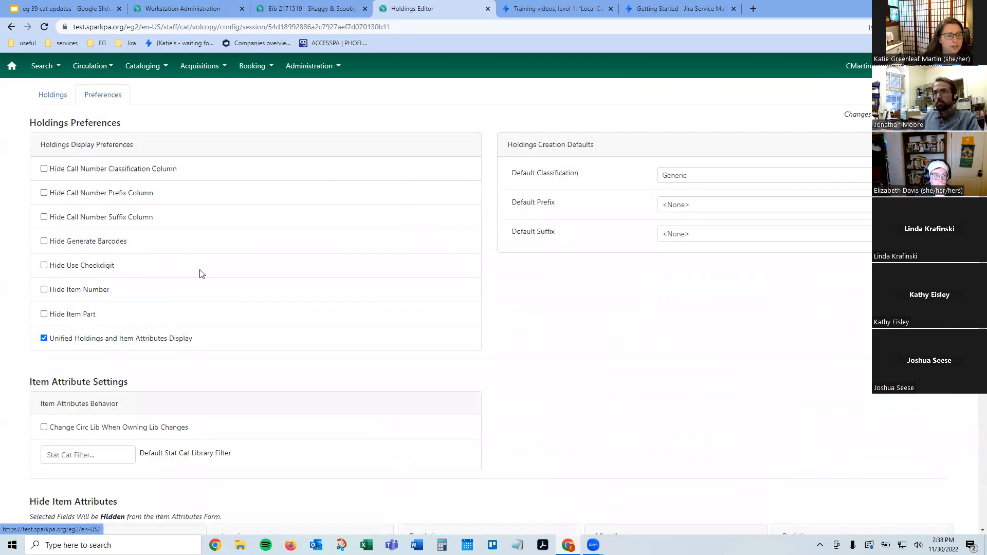
left_click(50, 96)
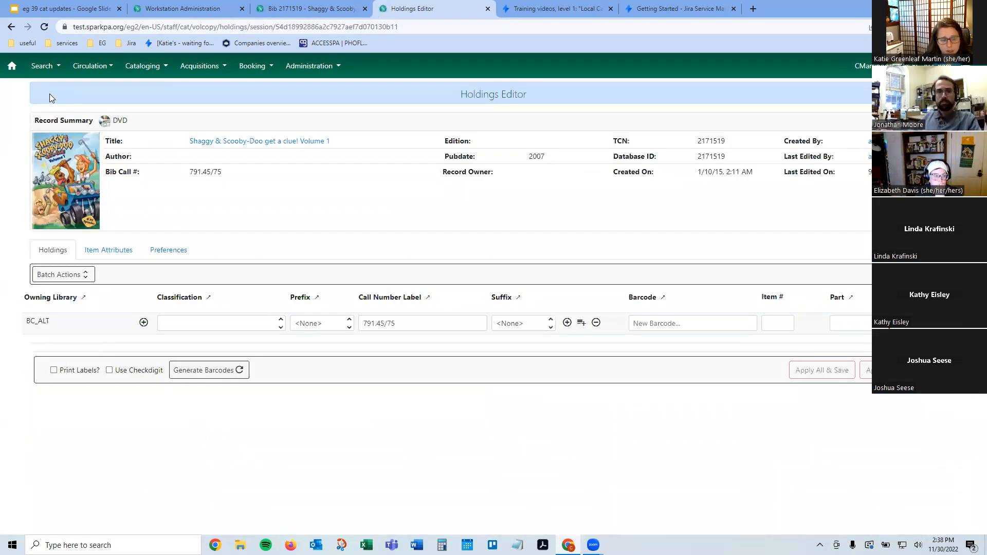
left_click(121, 251)
scroll(97, 385, "down", 3)
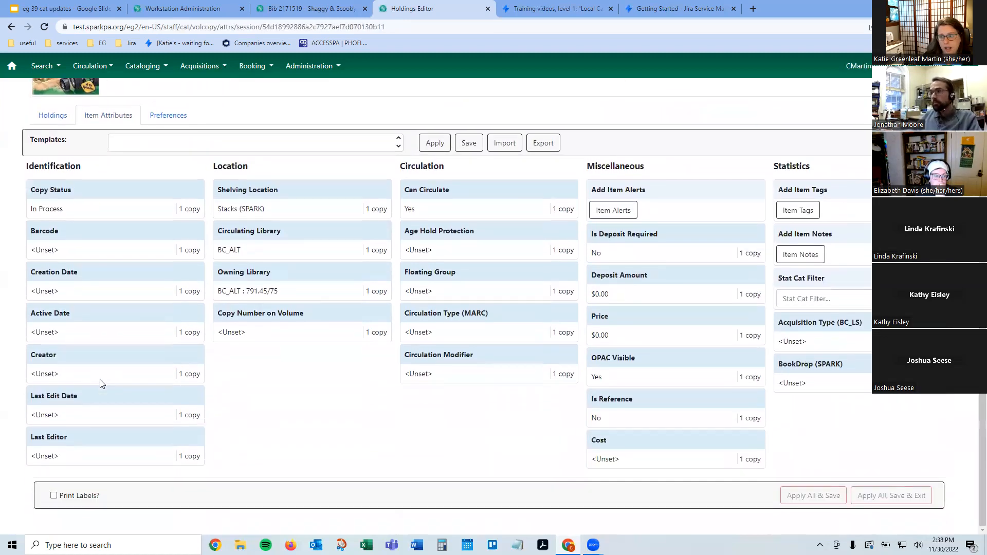
scroll(131, 300, "up", 3)
scroll(129, 301, "down", 3)
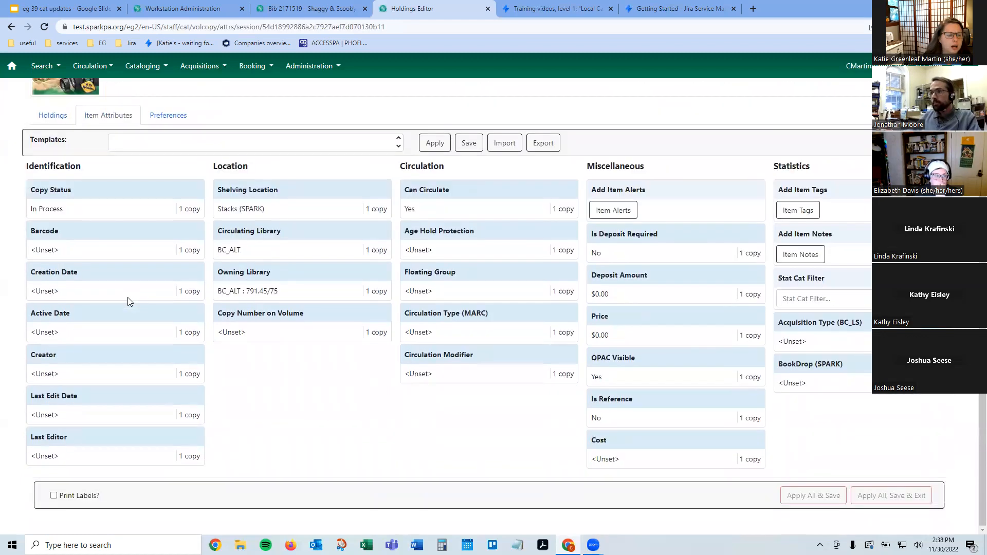
- Enable Unified Holdings and Item Attributes Display again in the Holdings Editor preferences
left_click(155, 126)
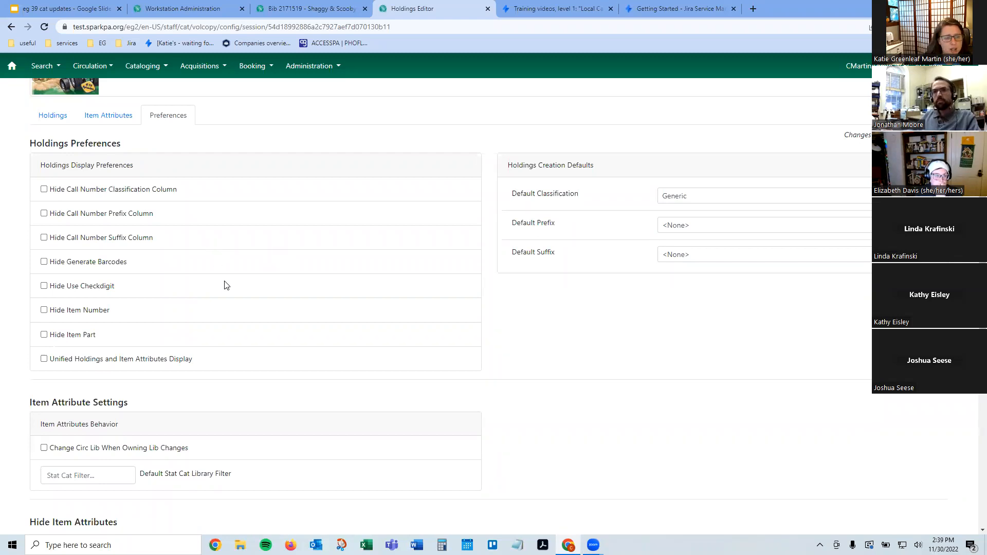
left_click_drag(187, 362, 66, 363)
triple_click(49, 366)
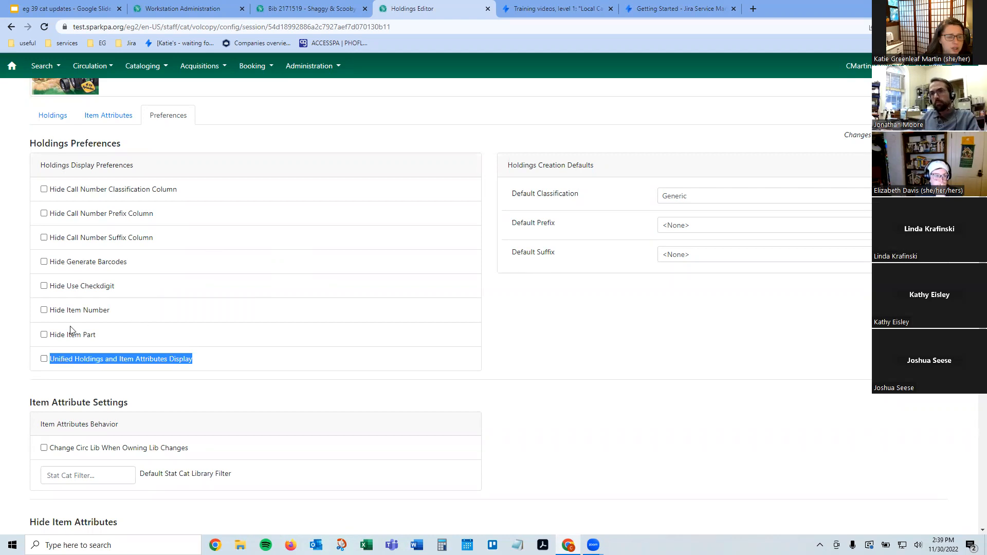
left_click(124, 361)
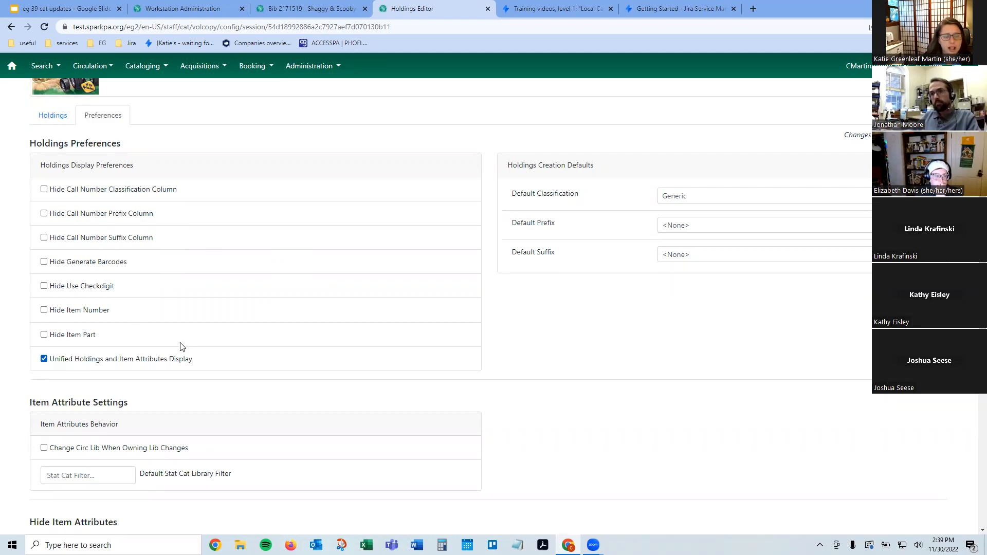
- Review the remaining preferences, including the hidden item attributes, and compare them with the holdings form
scroll(191, 304, "down", 1)
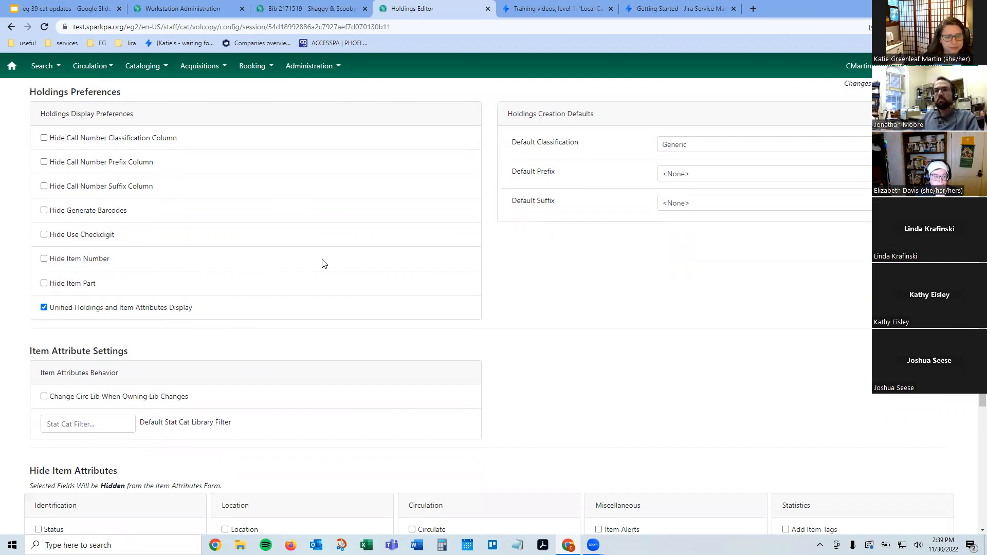
scroll(311, 267, "up", 1)
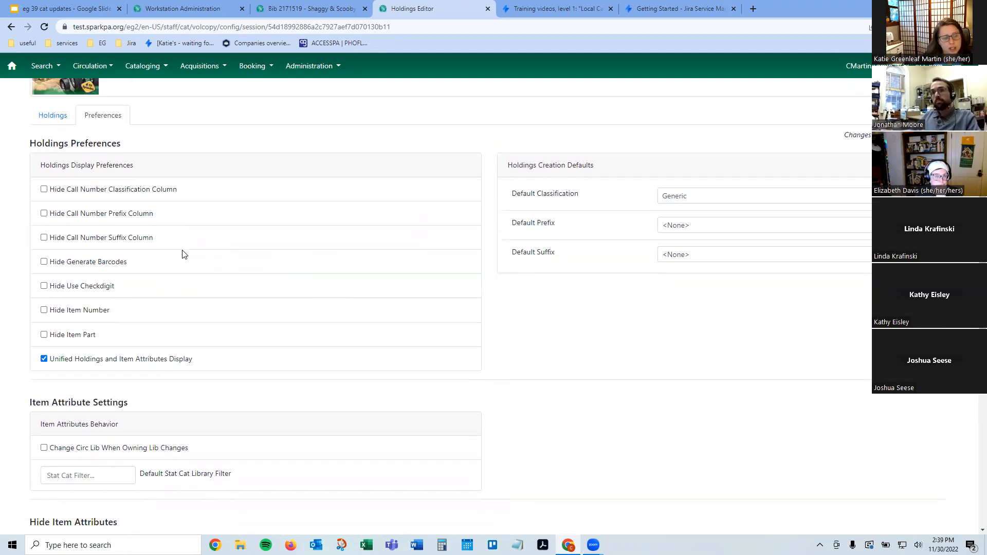
scroll(182, 263, "down", 5)
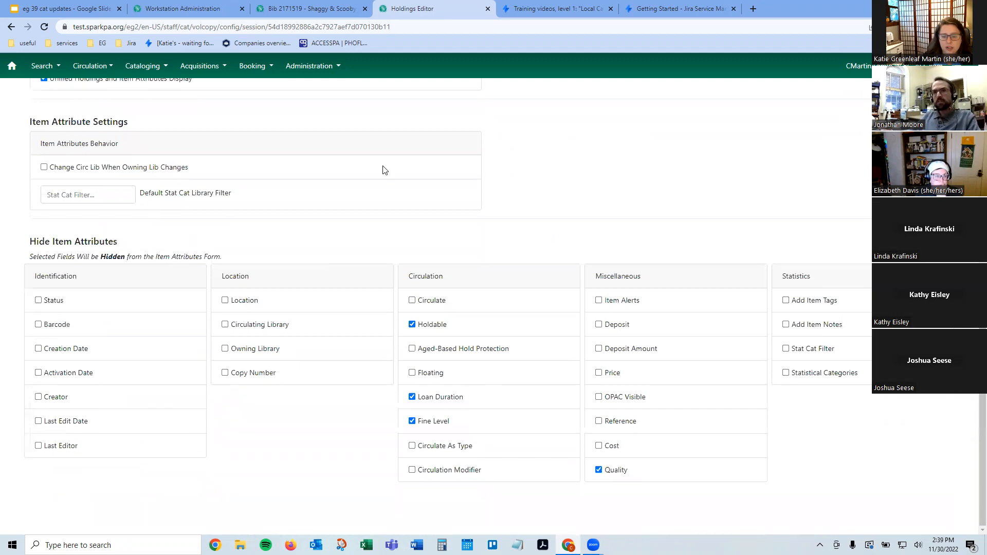
scroll(291, 291, "up", 7)
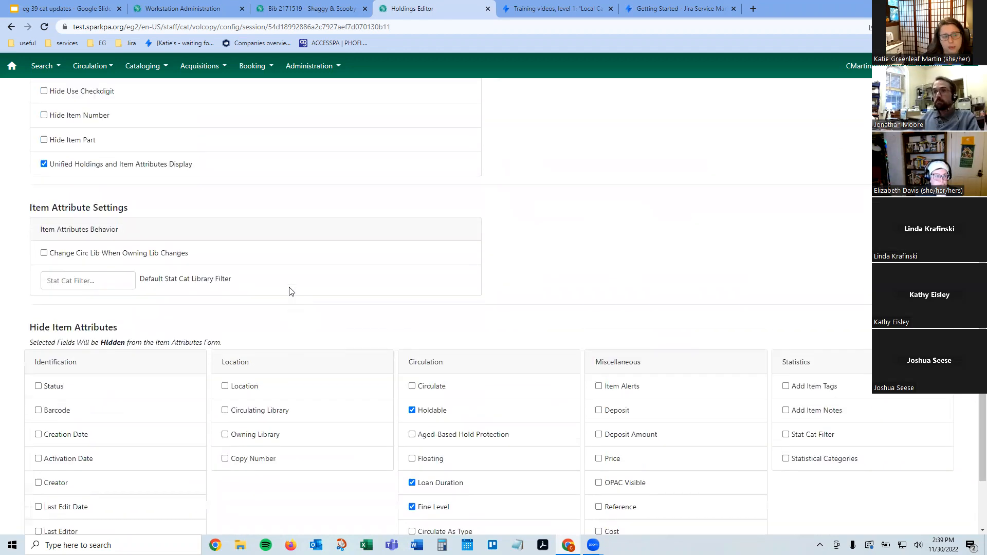
scroll(292, 291, "up", 1)
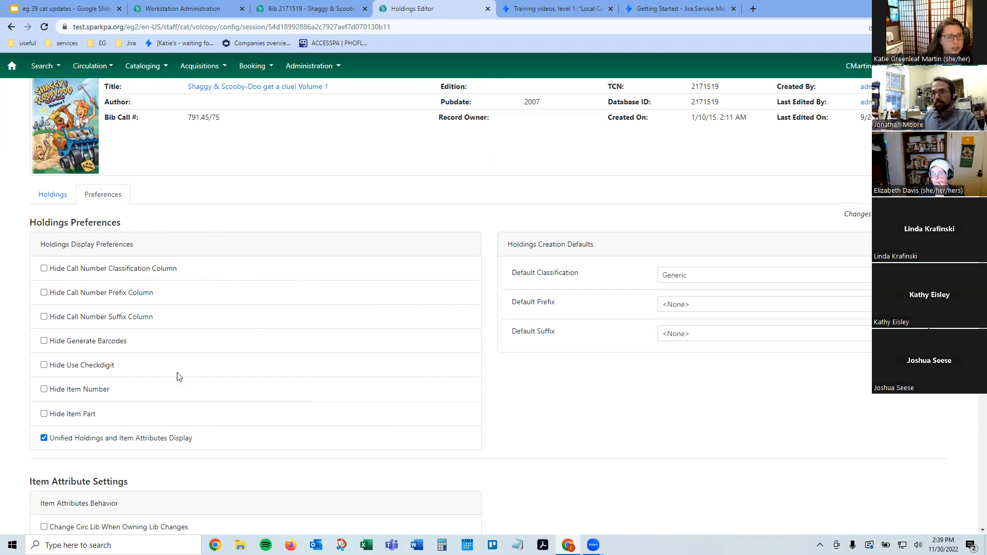
scroll(196, 391, "down", 4)
scroll(197, 390, "up", 4)
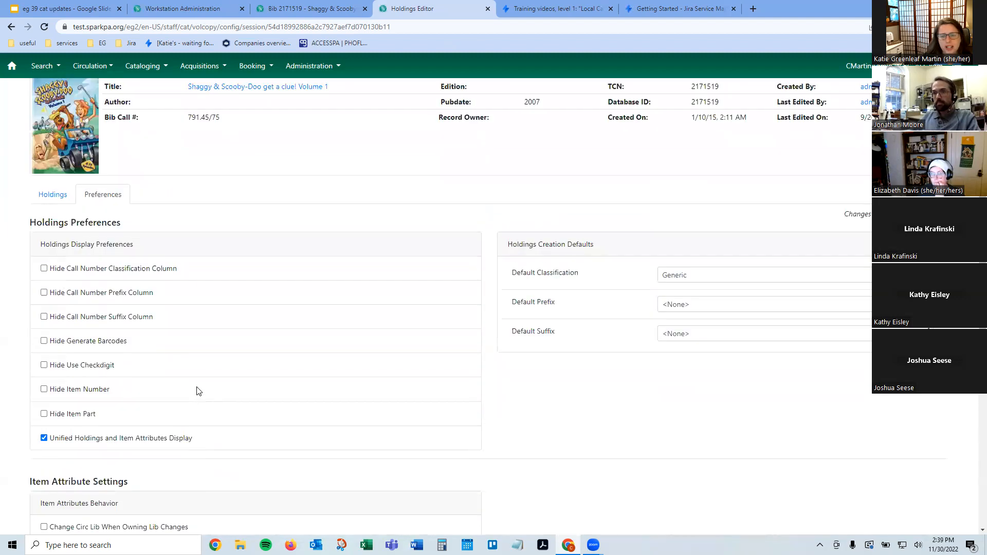
left_click(55, 197)
left_click(124, 201)
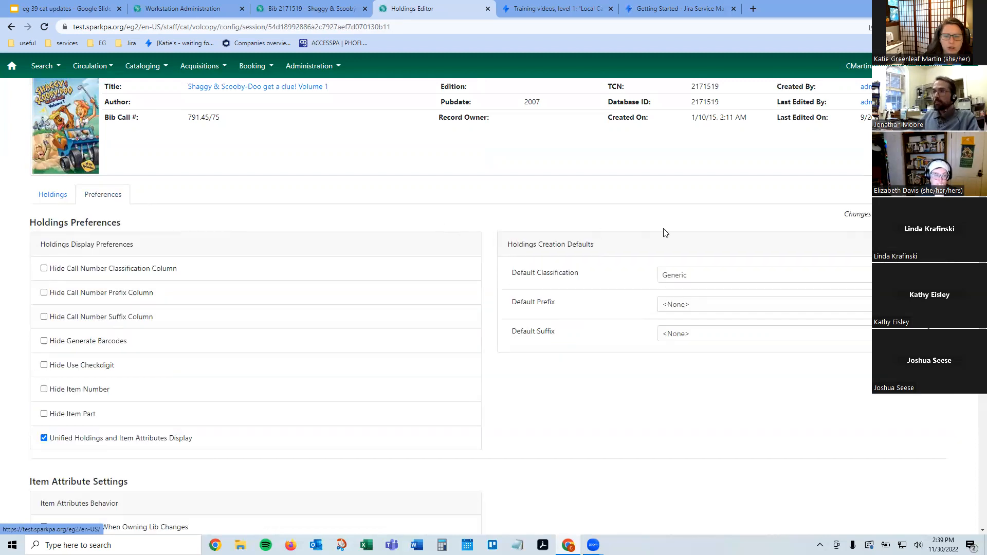
- Try Dewey (DDC) as the default classification for new holdings and change it back to Generic
left_click(735, 273)
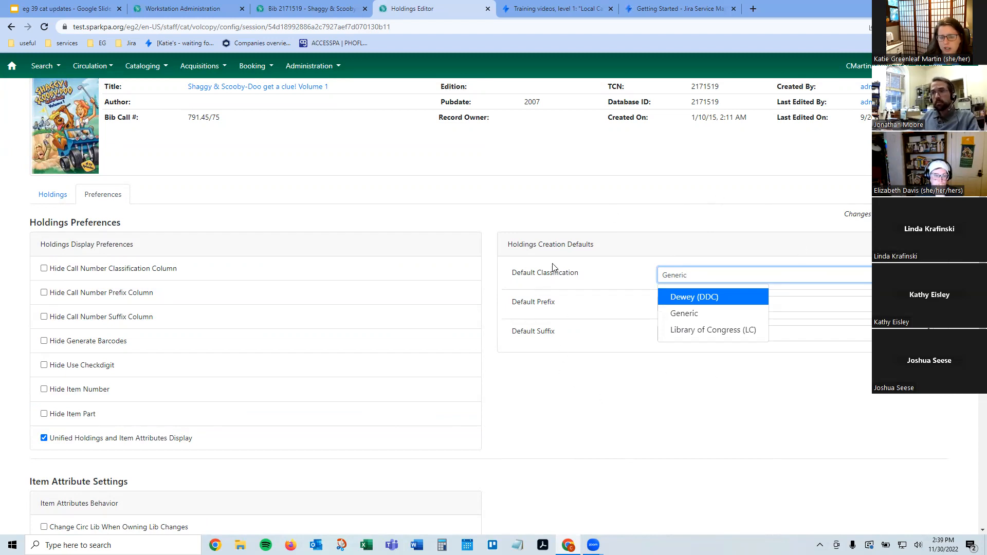
left_click(706, 296)
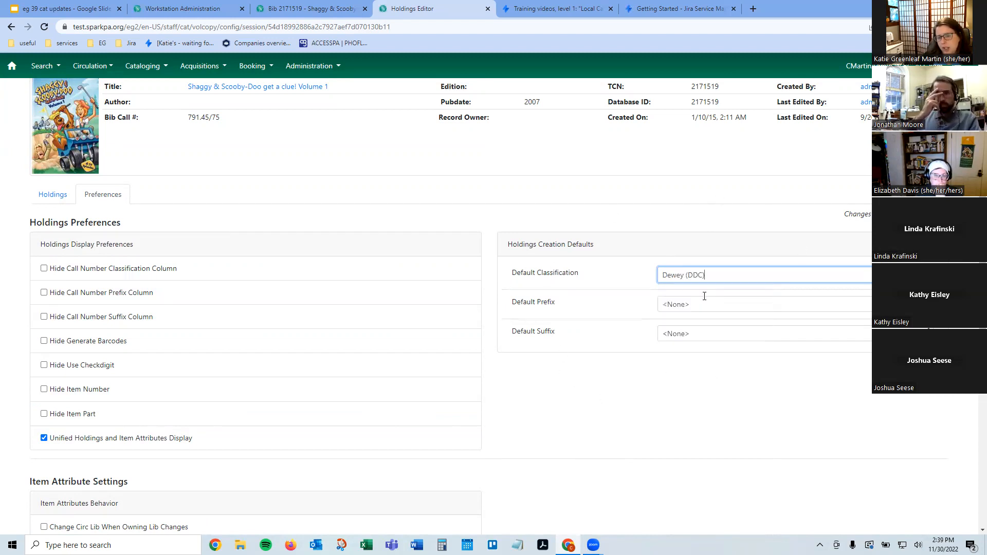
left_click(730, 276)
left_click(707, 312)
scroll(318, 336, "down", 4)
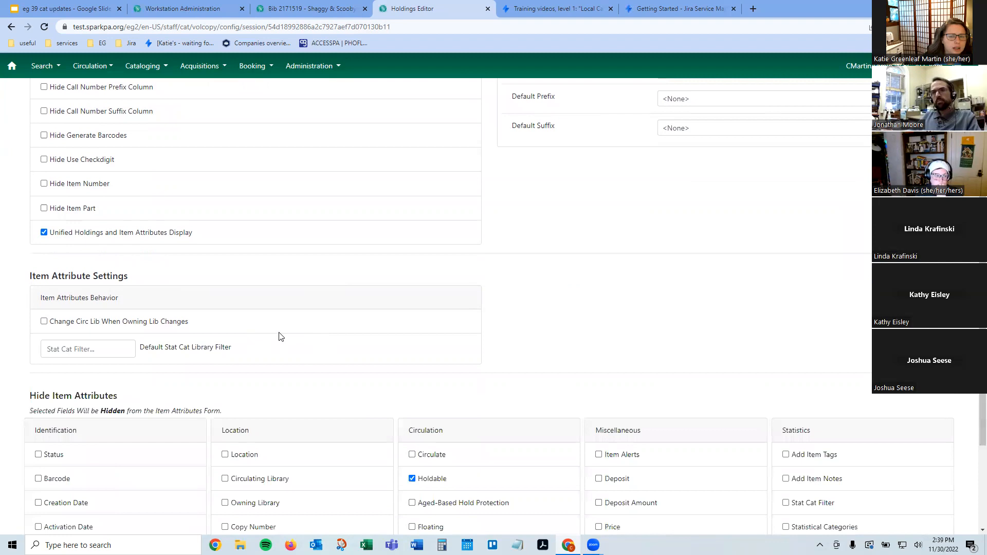
- Review the holdings display preferences, creation defaults, item attribute behavior and hidden item attributes
scroll(285, 337, "up", 3)
scroll(288, 308, "down", 1)
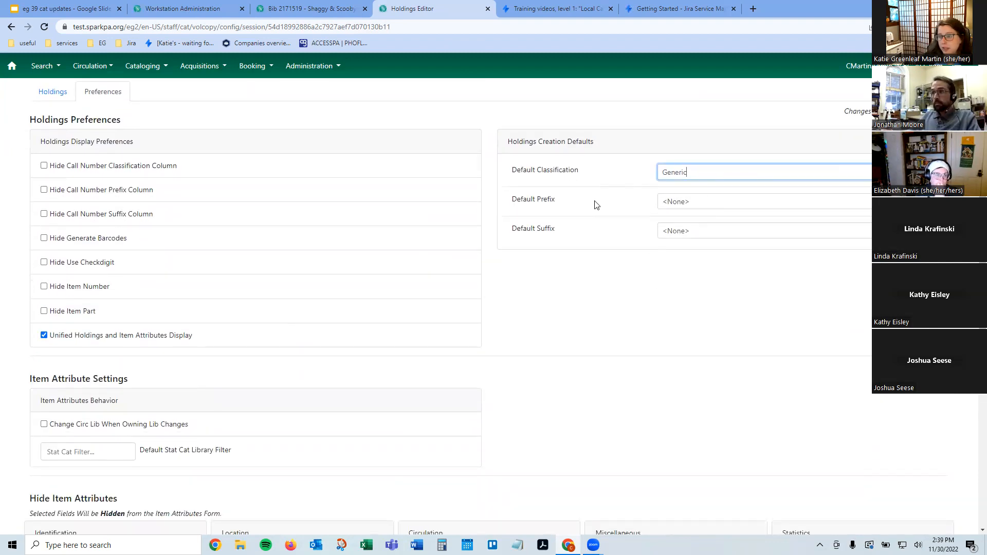
scroll(378, 308, "down", 2)
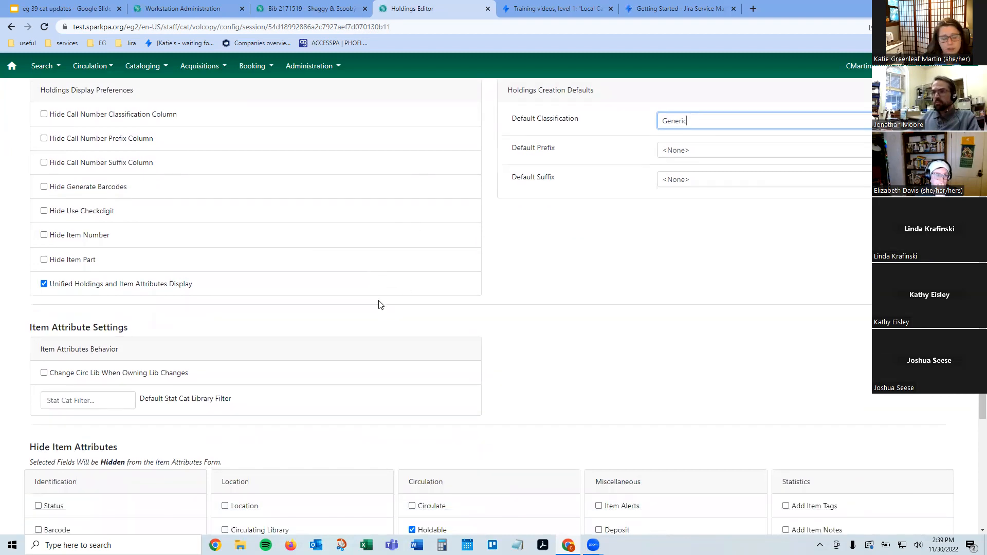
scroll(378, 305, "up", 1)
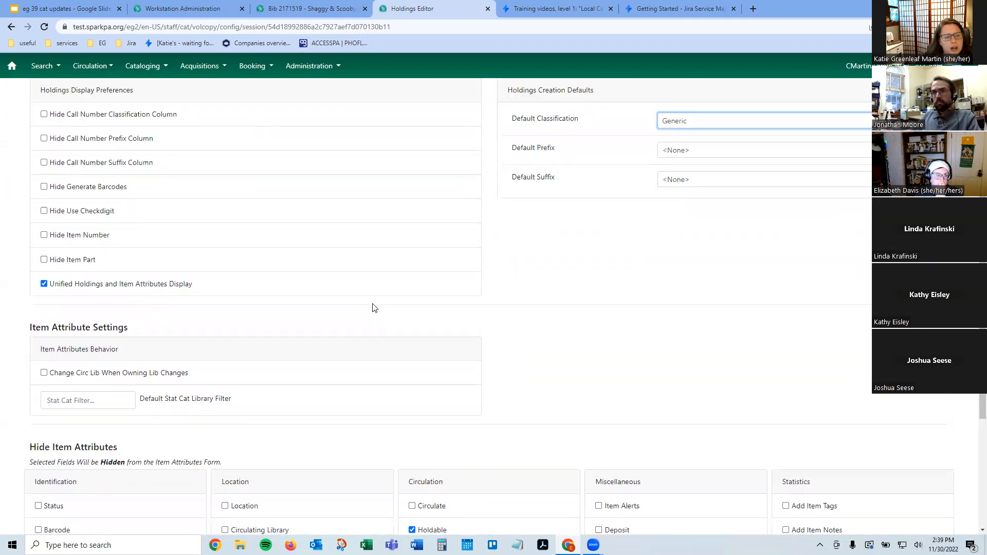
scroll(373, 308, "up", 1)
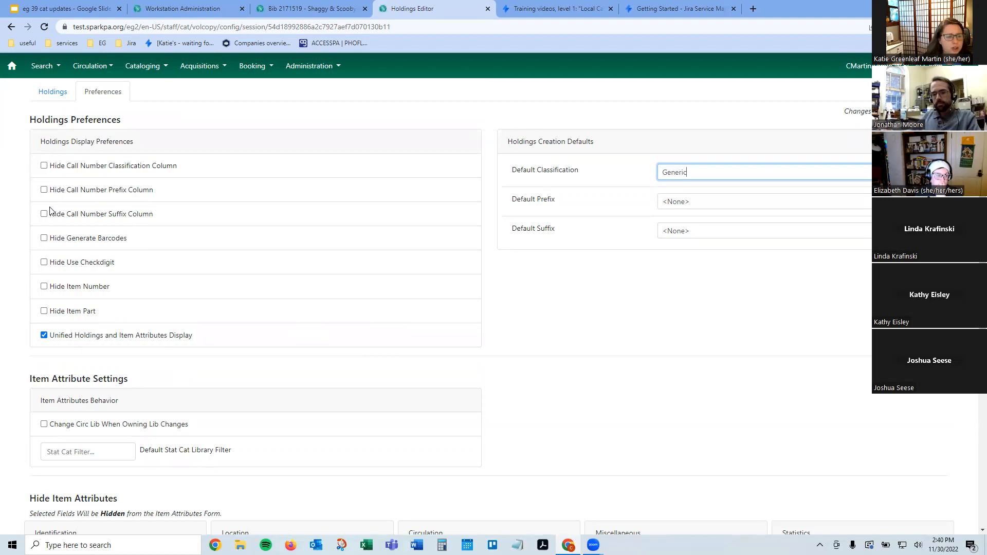
scroll(50, 210, "down", 5)
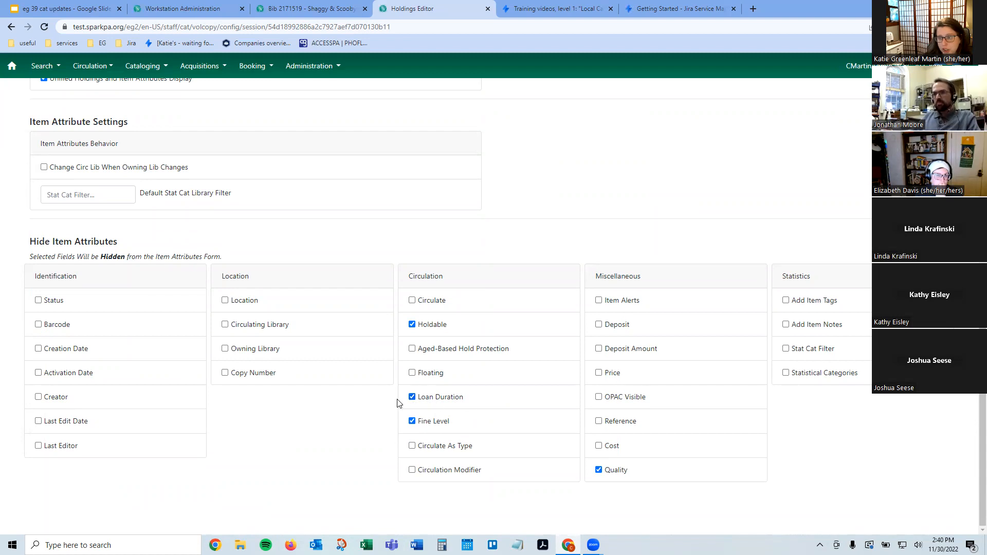
scroll(91, 293, "up", 3)
scroll(91, 293, "up", 5)
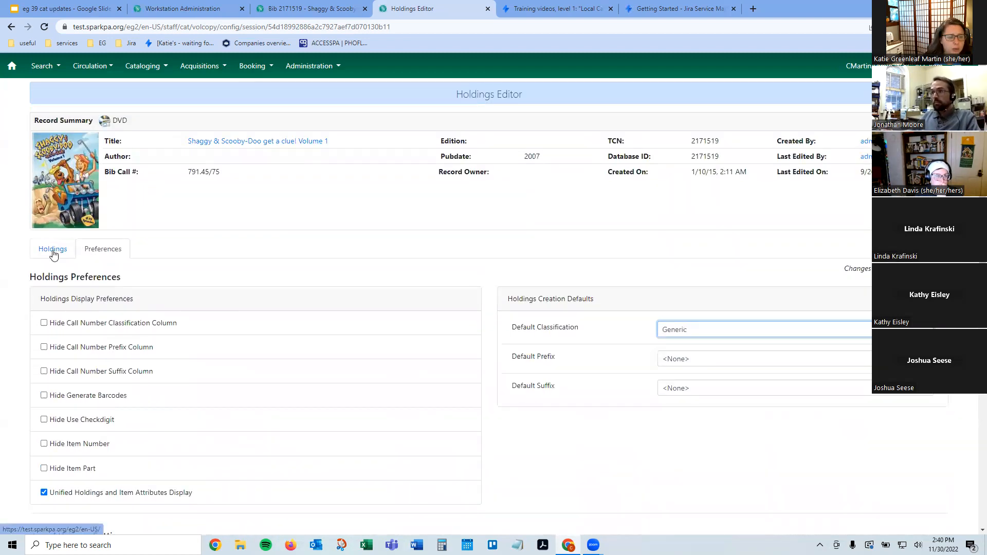
- Stop hiding the Loan Duration item attribute in the preferences and view the result in the holdings form
scroll(161, 284, "down", 6)
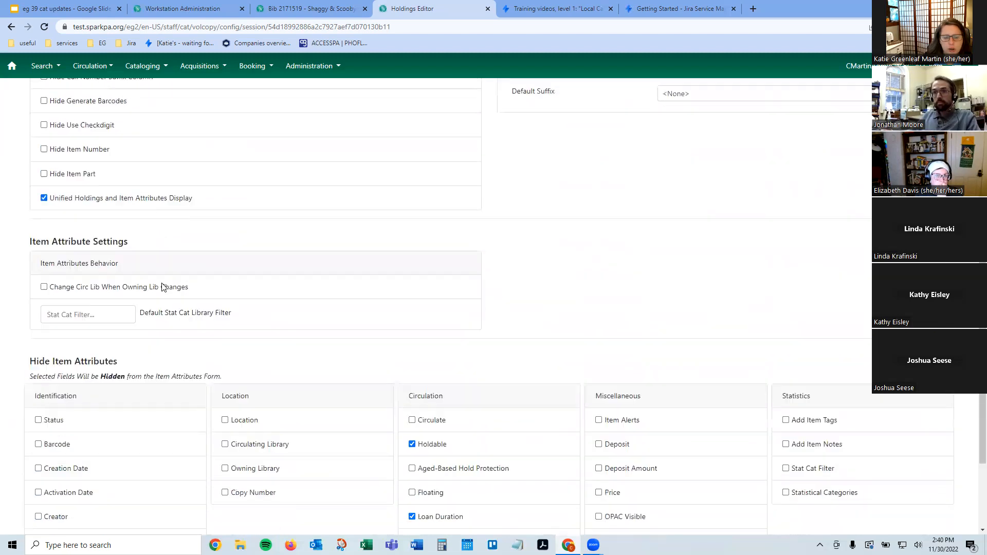
scroll(161, 287, "down", 3)
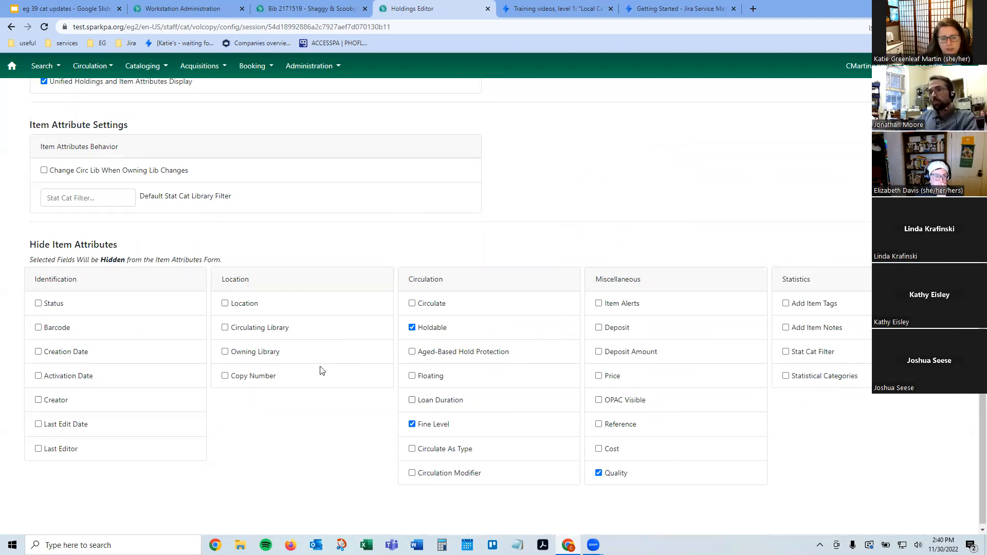
scroll(332, 372, "up", 8)
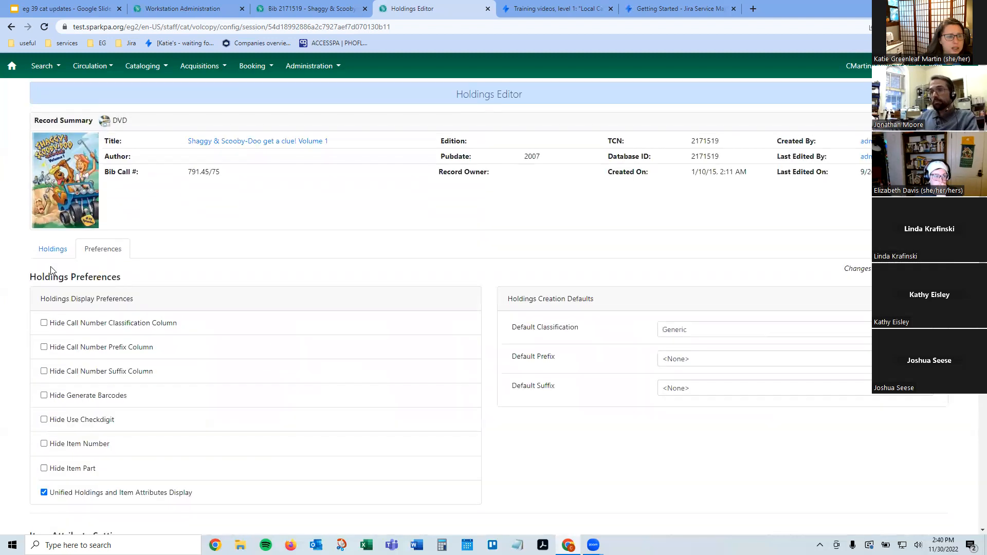
left_click(50, 247)
scroll(319, 265, "down", 2)
scroll(320, 265, "down", 2)
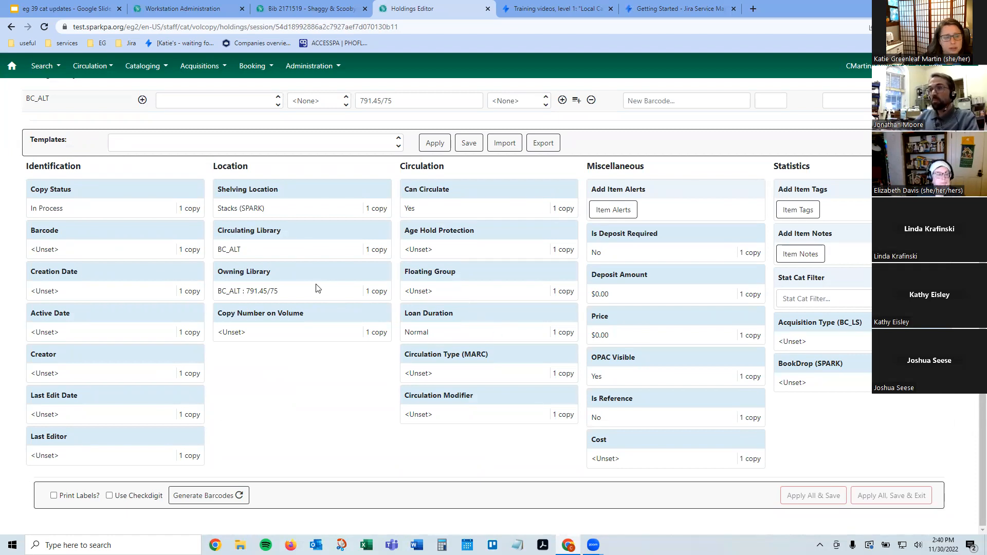
- Hide the Loan Duration item attribute again and check the Circulation attributes in the holdings form
scroll(315, 286, "up", 5)
left_click(116, 138)
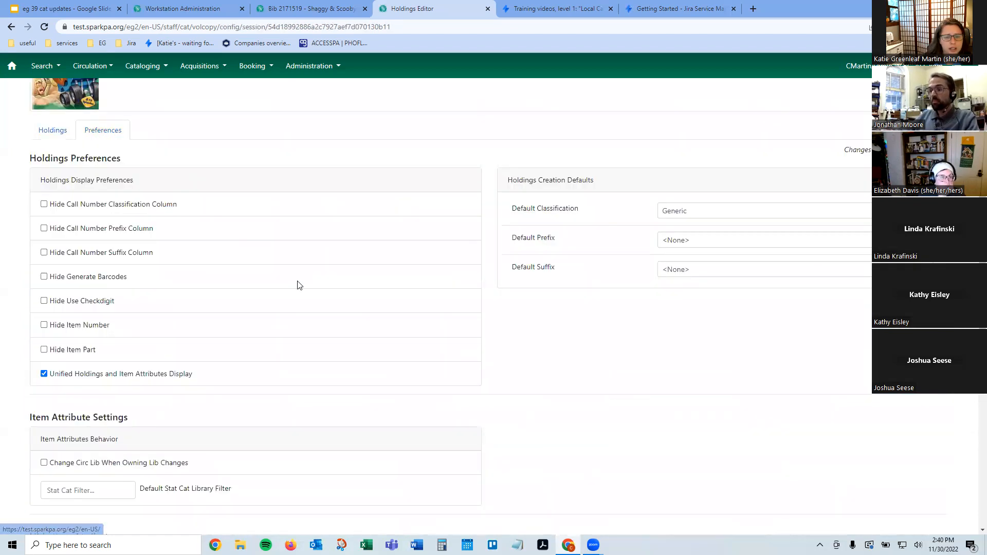
scroll(297, 284, "down", 5)
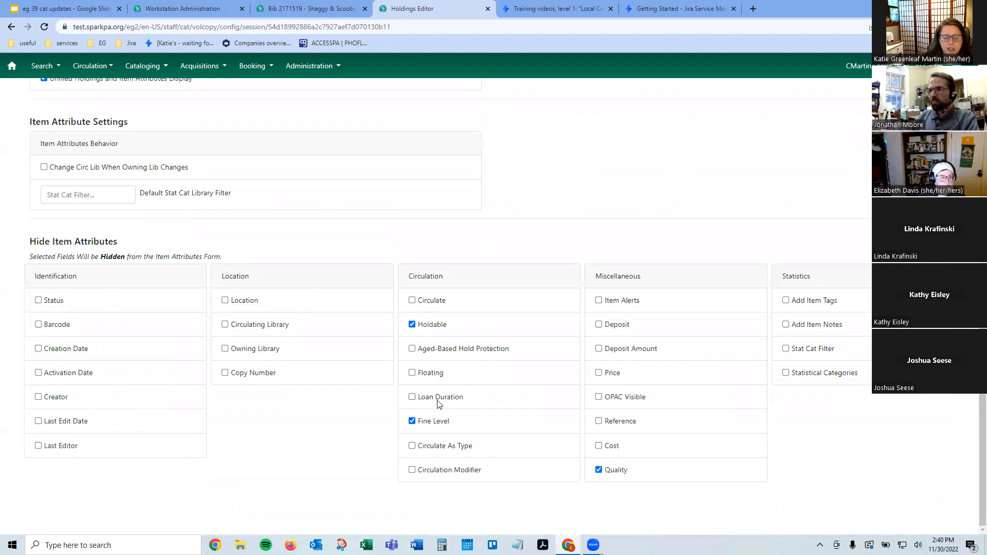
scroll(310, 396, "up", 7)
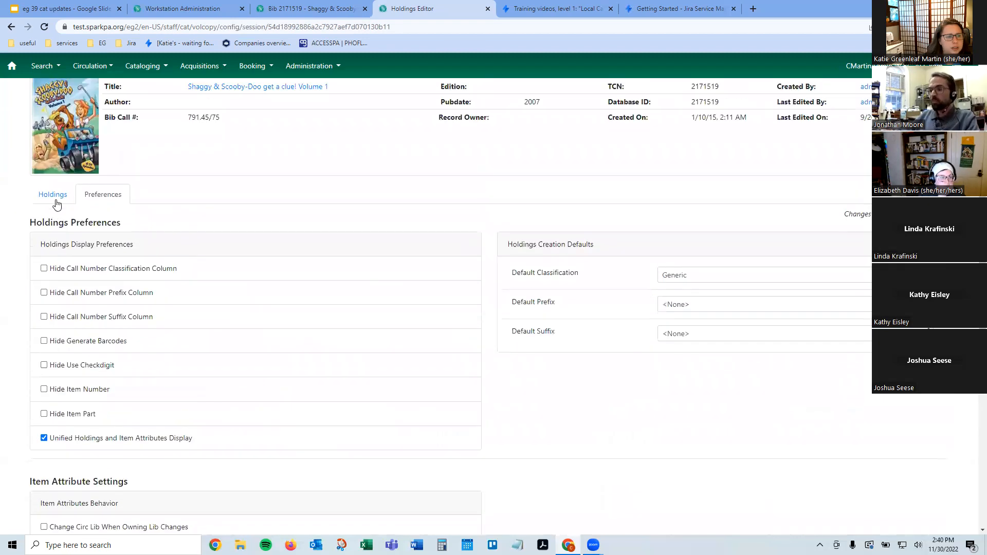
left_click(54, 201)
scroll(353, 282, "down", 3)
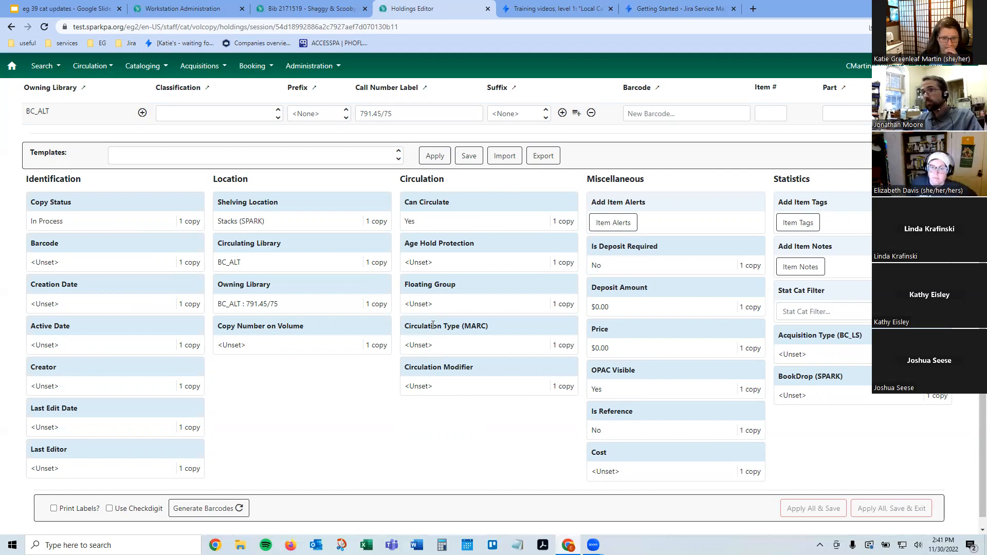
- Set the item's Floating Group to System and apply the change
left_click(415, 303)
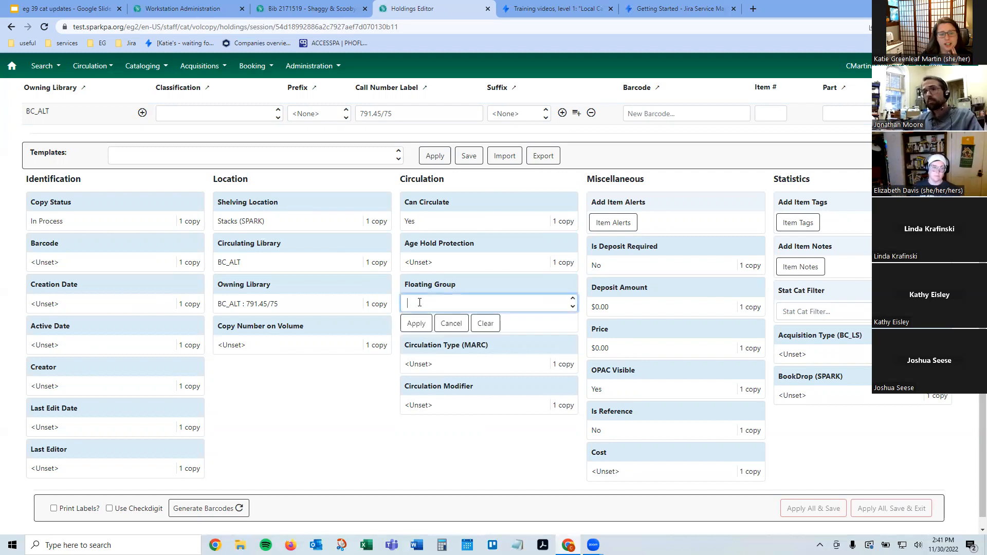
left_click(539, 306)
left_click(435, 340)
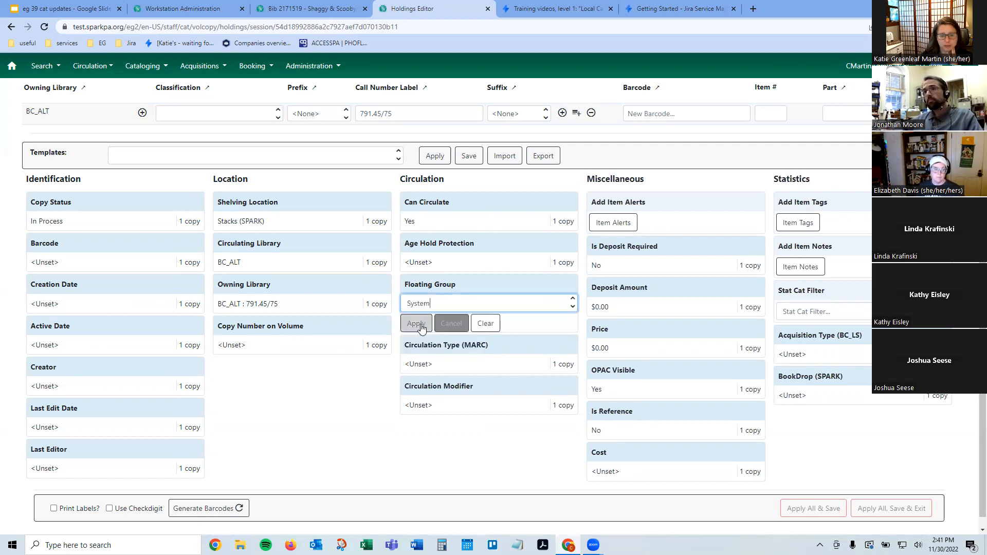
left_click(414, 324)
- Hide the Floating item attribute in the preferences and check the Circulation attributes in the holdings form
scroll(203, 285, "up", 4)
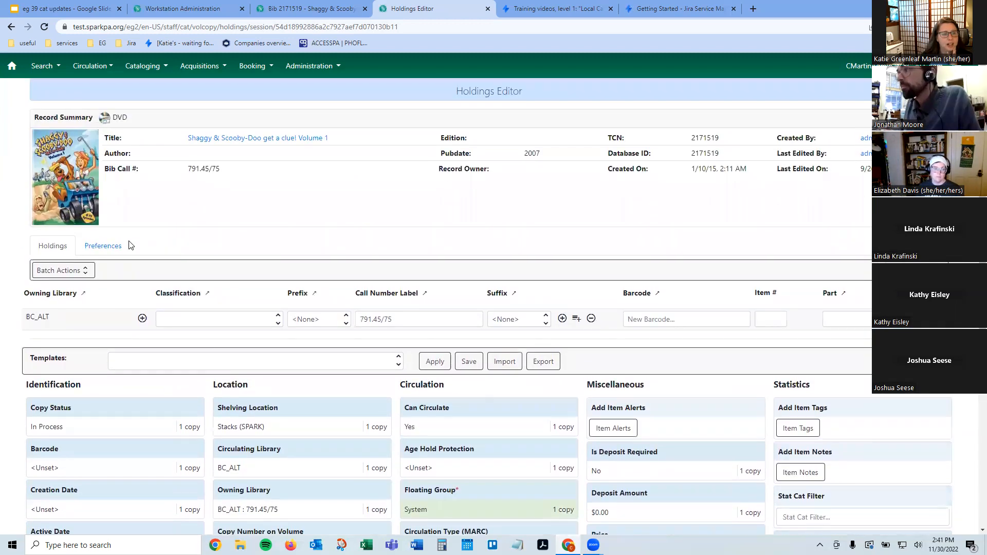
left_click(126, 245)
scroll(204, 242, "down", 2)
scroll(204, 242, "down", 6)
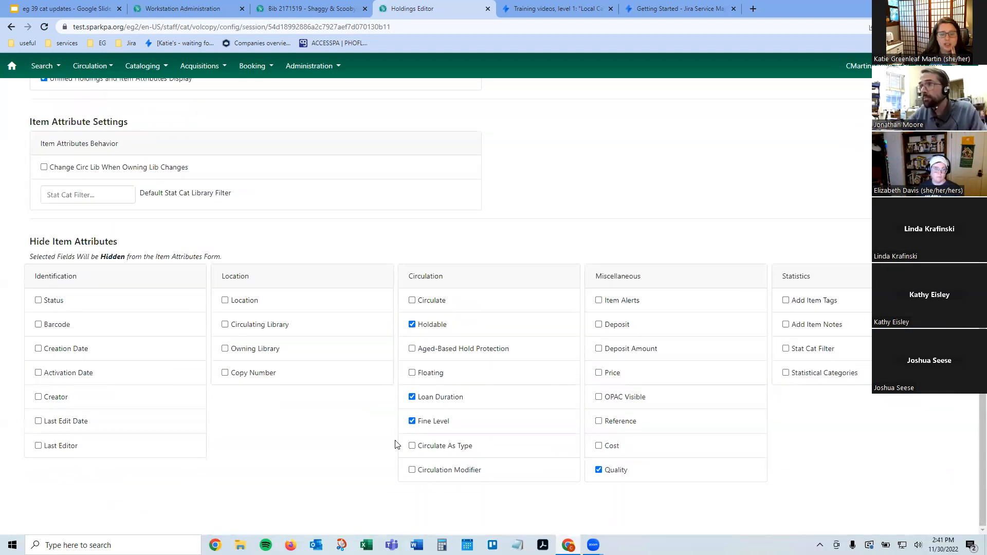
scroll(101, 283, "up", 6)
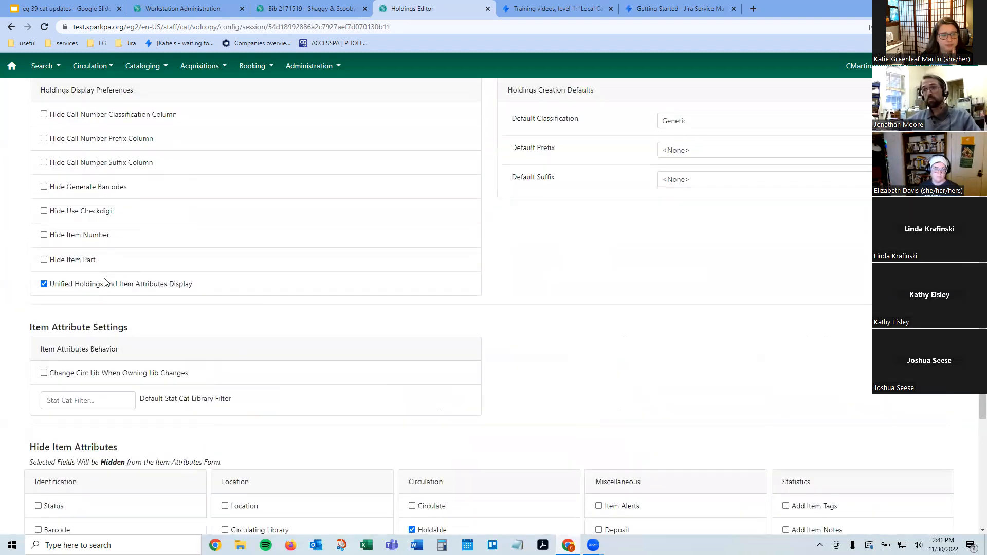
left_click(52, 194)
scroll(324, 359, "down", 3)
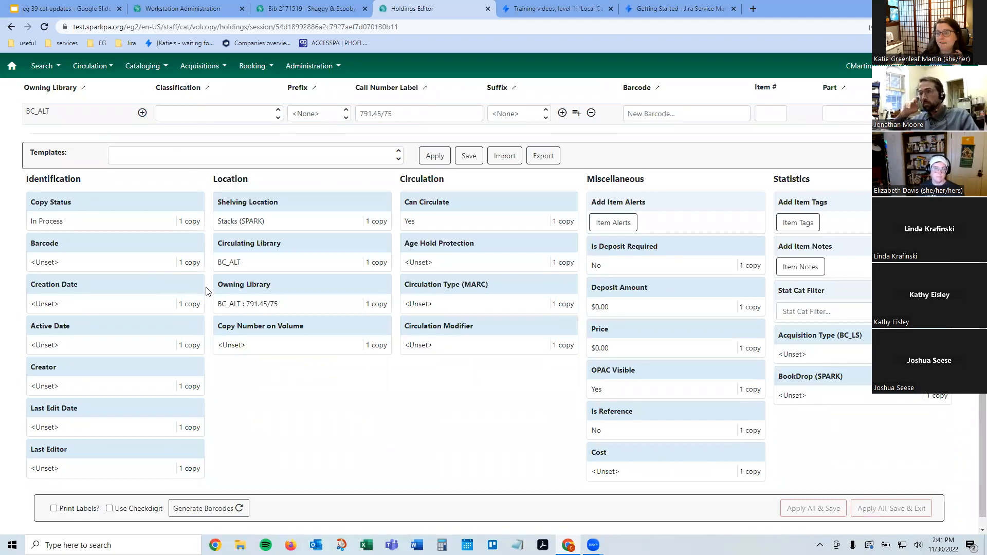
- Stop hiding the Floating item attribute and check the Floating Group field in the holdings form
scroll(207, 291, "up", 4)
left_click(100, 249)
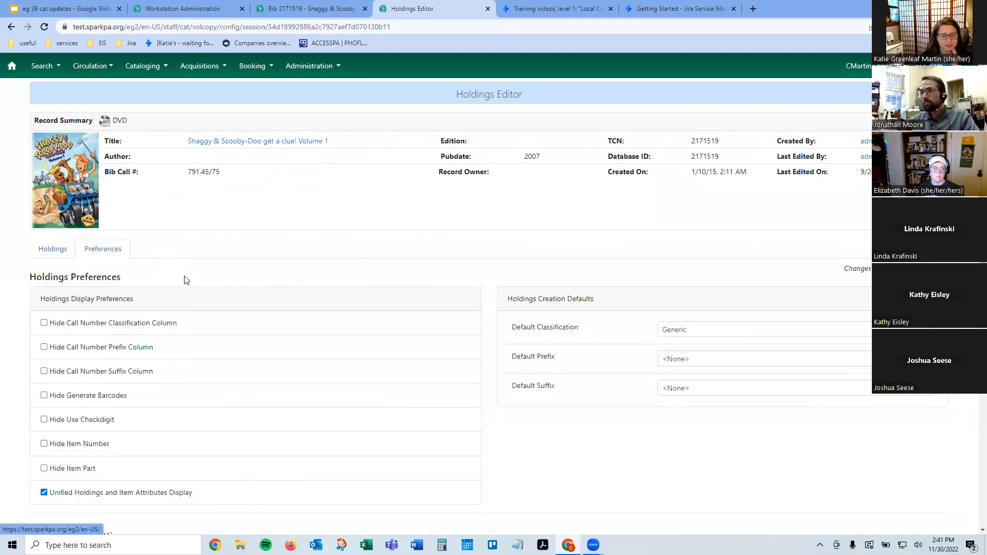
scroll(186, 279, "down", 7)
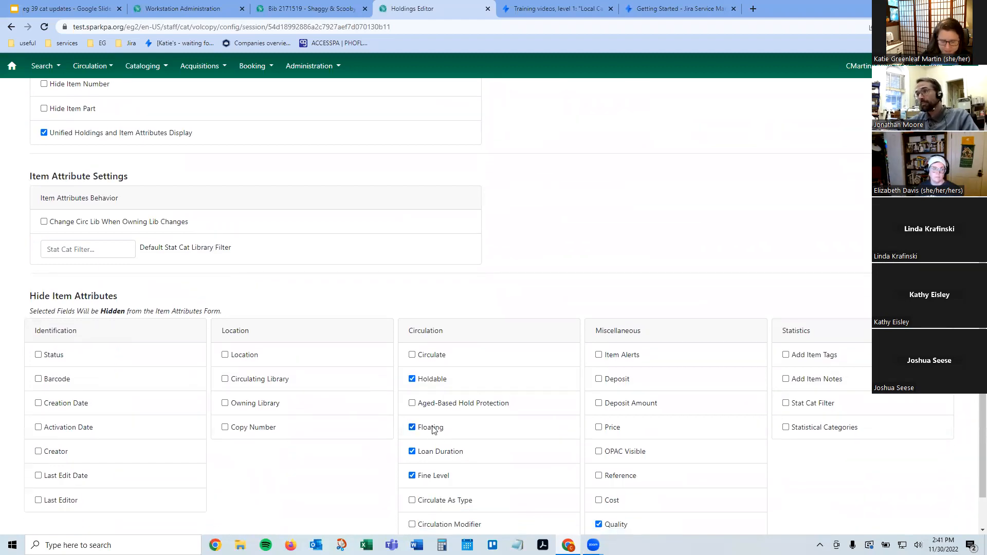
scroll(101, 256, "up", 7)
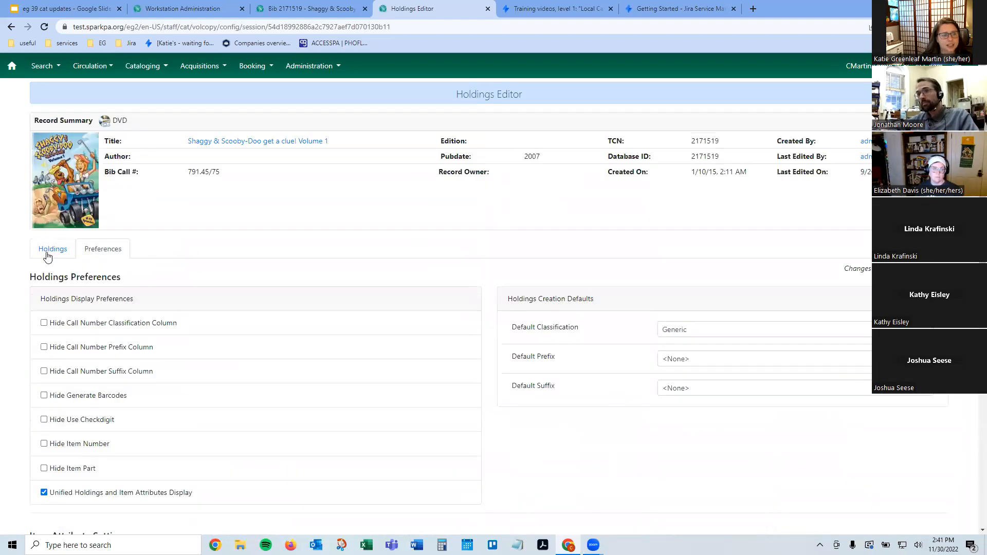
left_click(52, 250)
scroll(466, 354, "down", 3)
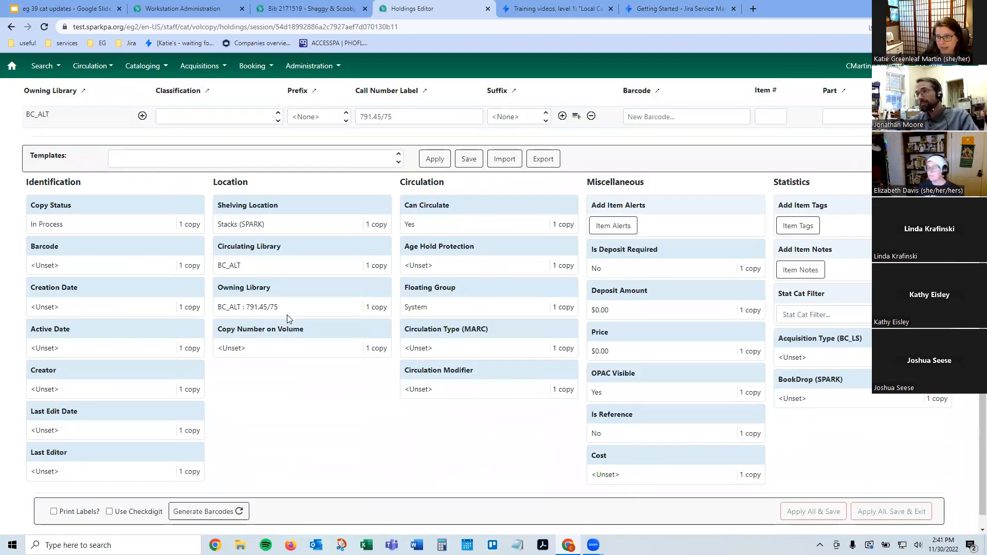
- Look over the item attributes in the holdings form and compare them with the Hide Item Attributes preferences
scroll(286, 315, "down", 1)
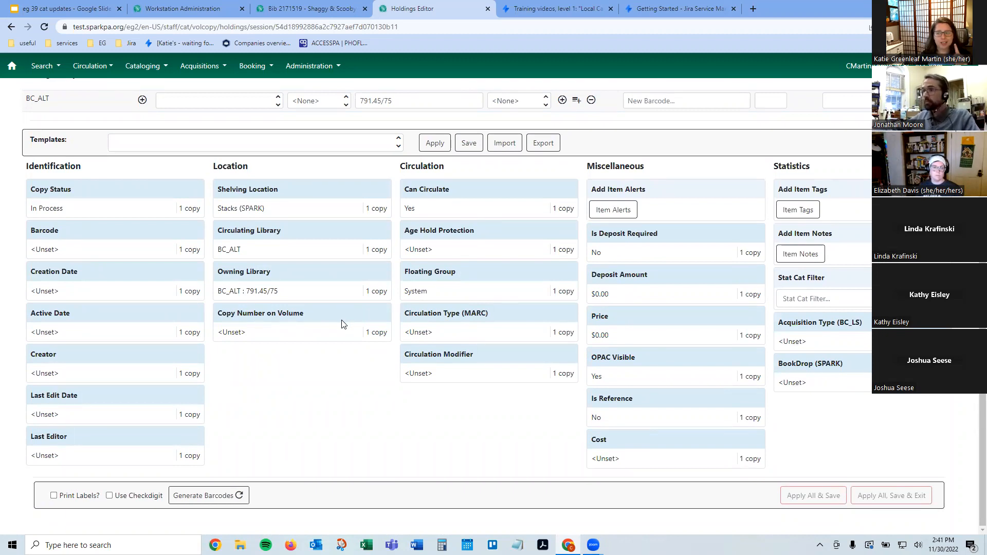
scroll(137, 261, "up", 1)
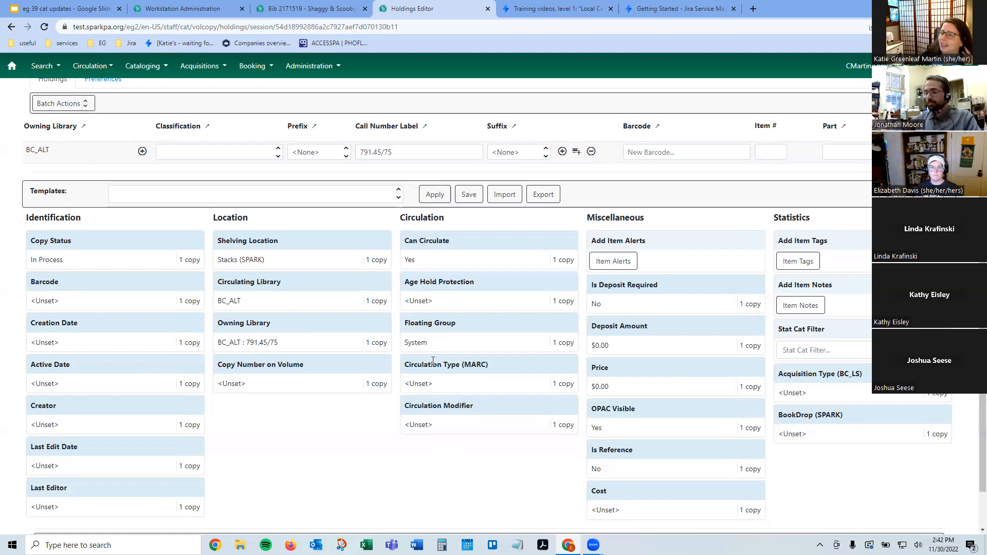
scroll(244, 398, "down", 1)
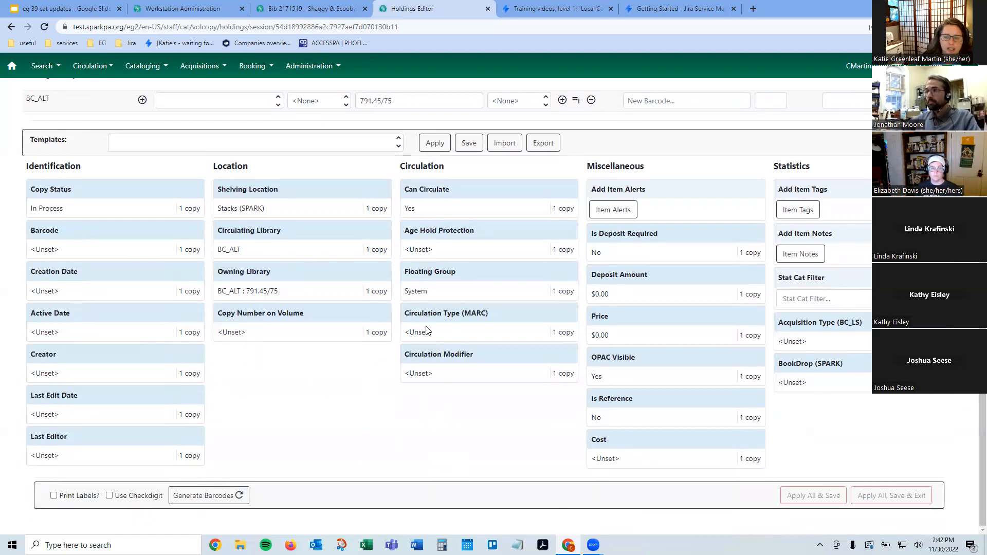
scroll(303, 421, "up", 2)
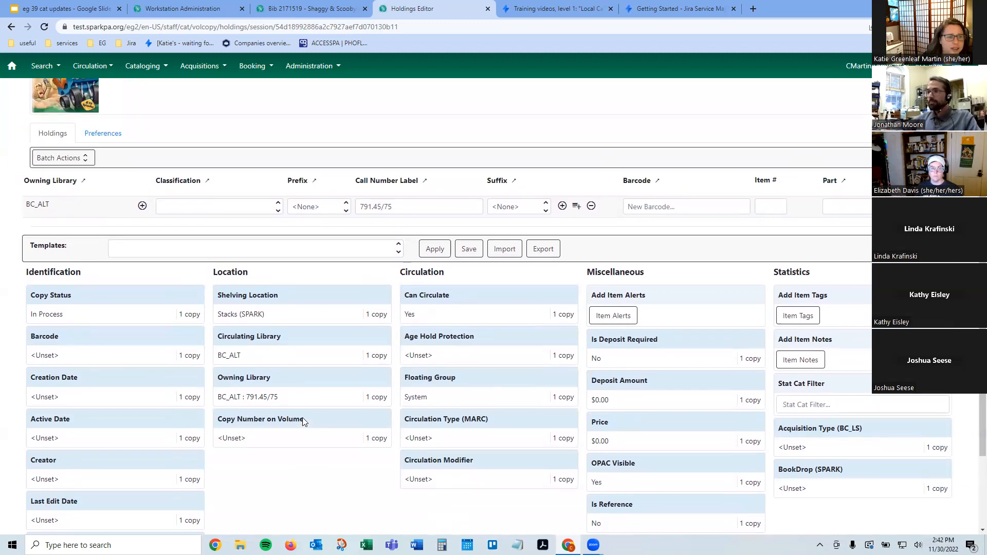
scroll(303, 421, "up", 2)
left_click(112, 250)
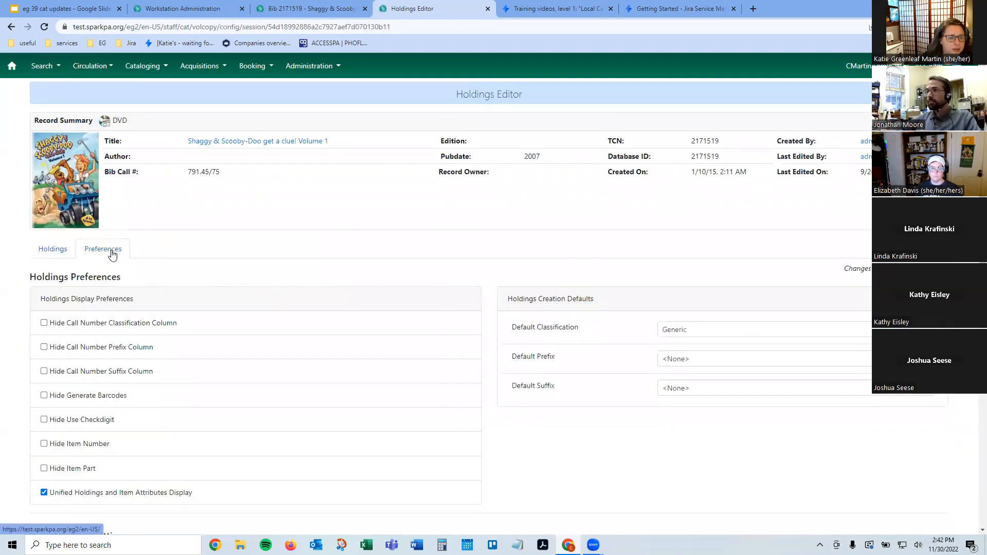
scroll(315, 300, "down", 2)
scroll(317, 301, "down", 6)
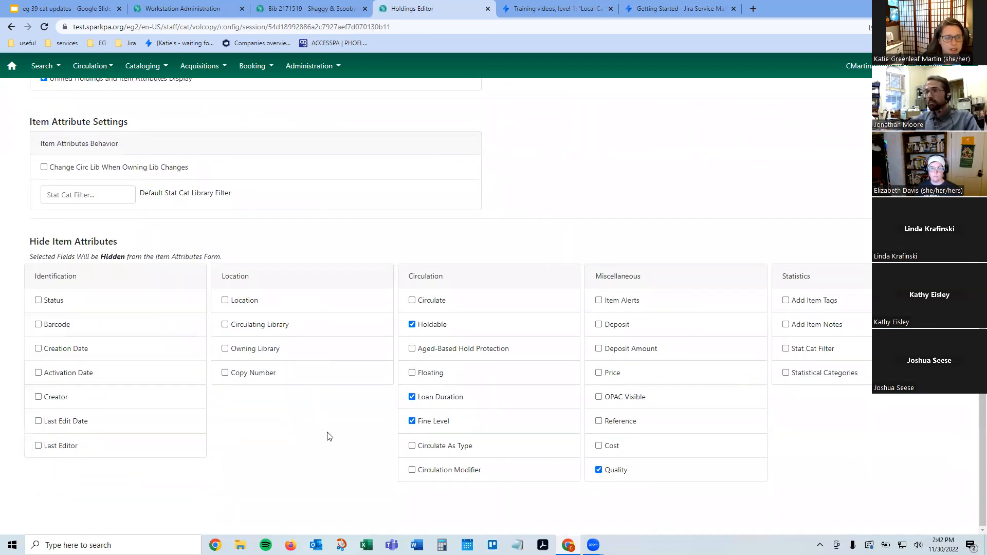
- View the library choices for the Default Stat Cat Library Filter without selecting one, and return to the holdings form
scroll(330, 431, "up", 2)
scroll(330, 431, "up", 2)
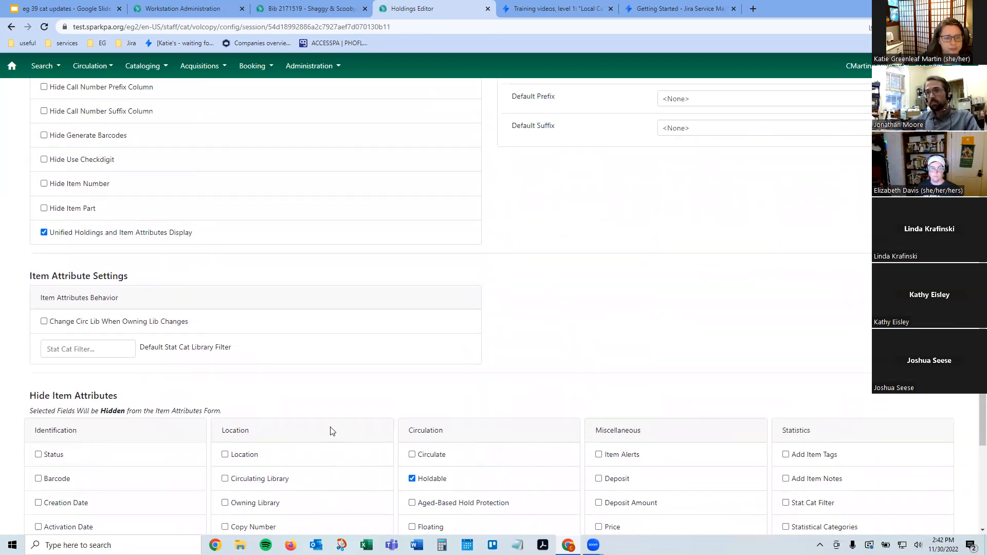
scroll(331, 430, "down", 2)
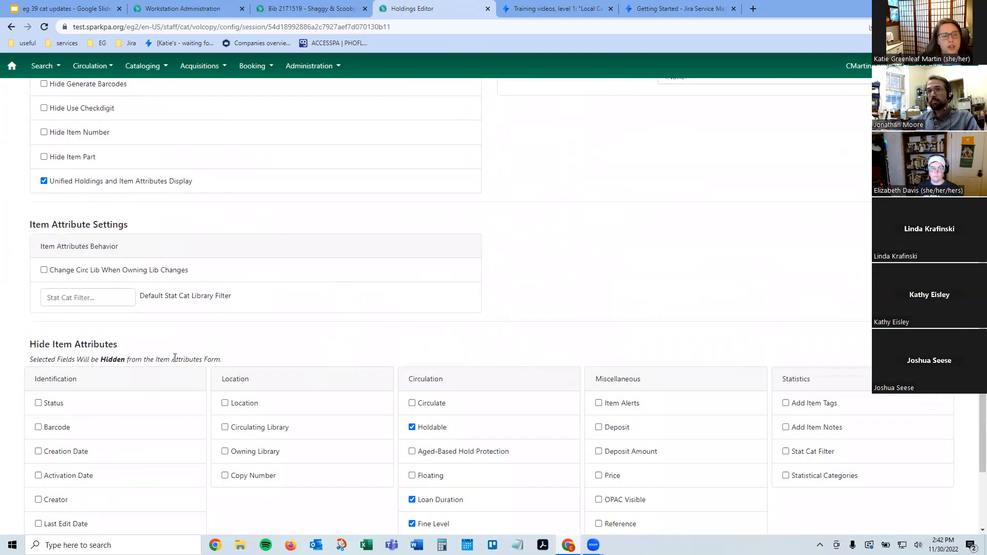
left_click(67, 297)
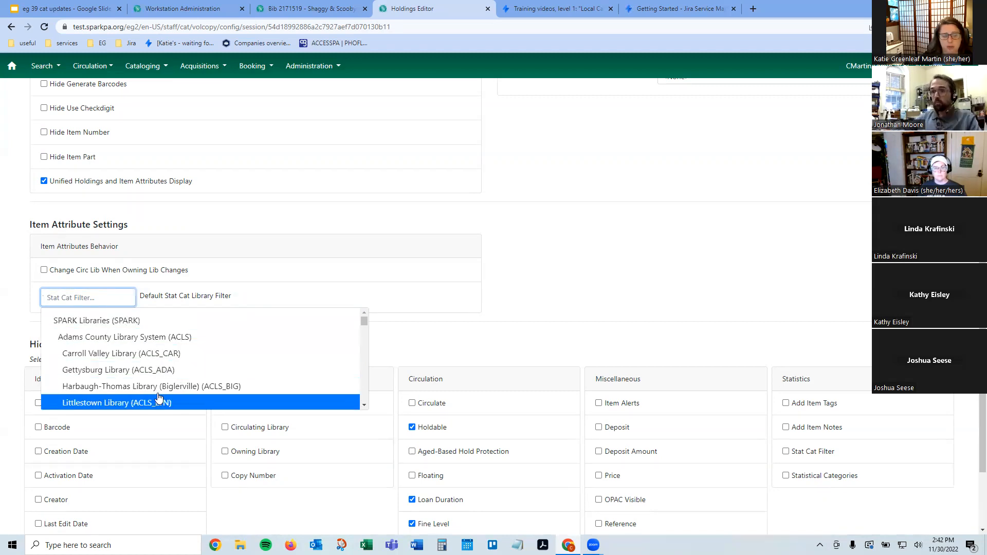
scroll(232, 349, "up", 1)
scroll(293, 242, "up", 5)
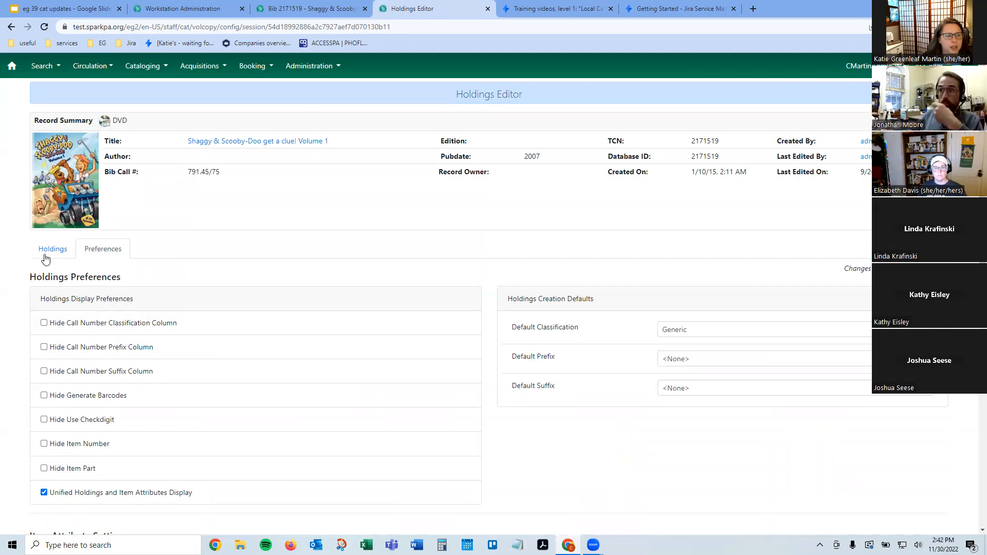
left_click(46, 252)
scroll(136, 187, "down", 4)
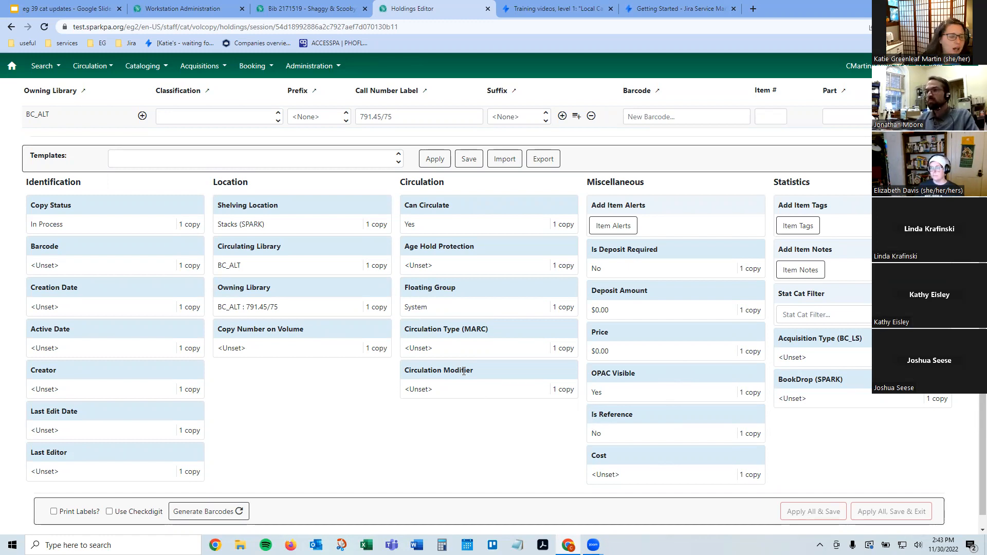
- Return to the preferences and view the Default Stat Cat Library Filter choices again without picking a library
scroll(316, 441, "up", 4)
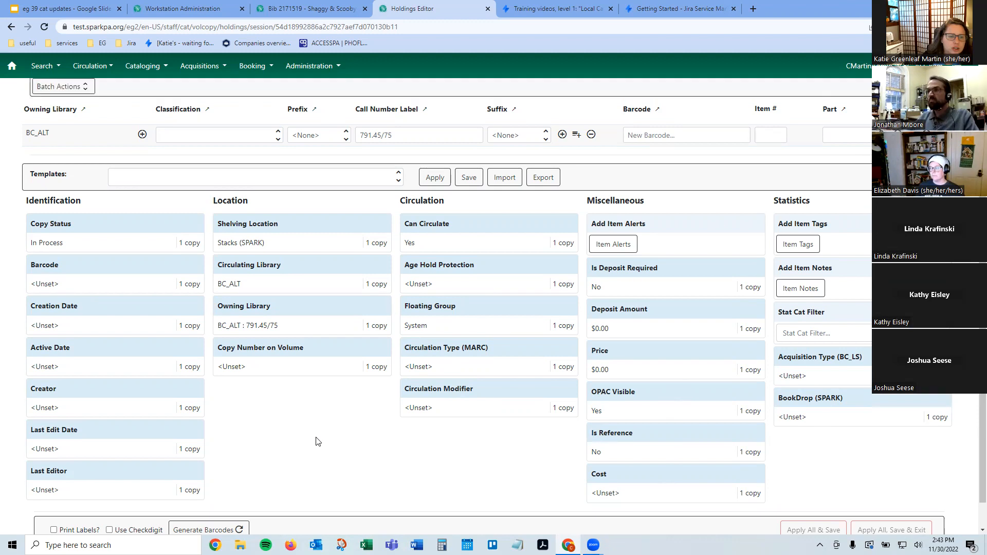
scroll(321, 442, "down", 3)
scroll(108, 329, "up", 4)
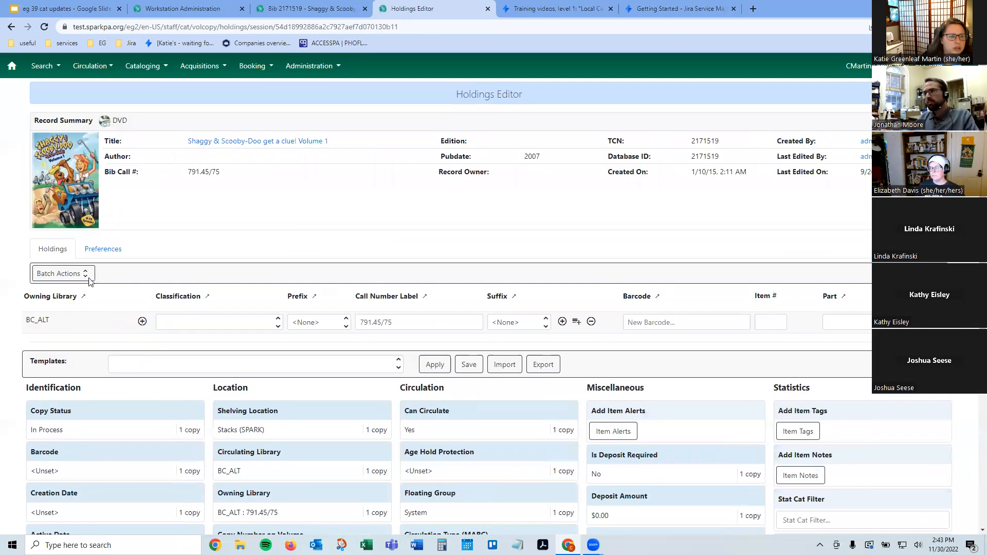
left_click(100, 256)
scroll(183, 307, "down", 7)
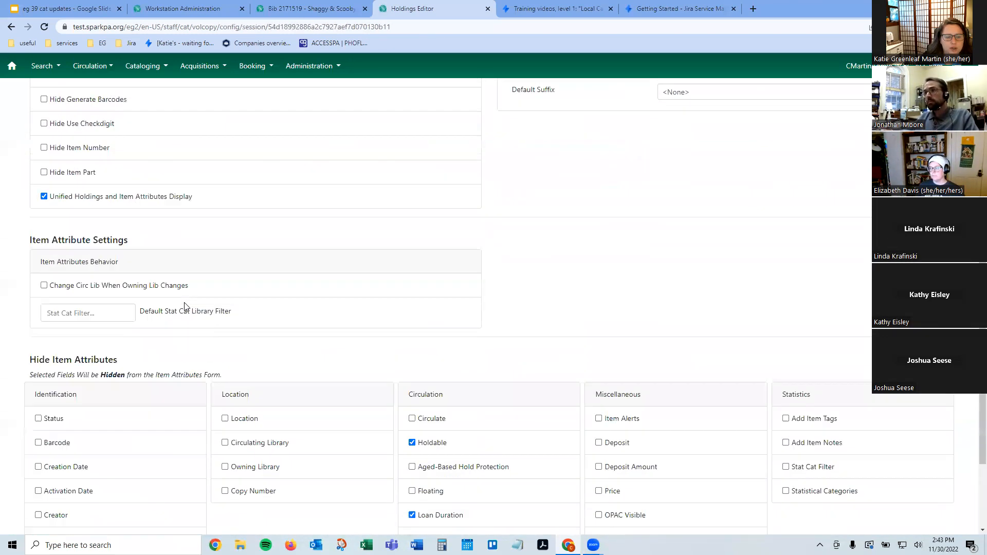
left_click(113, 245)
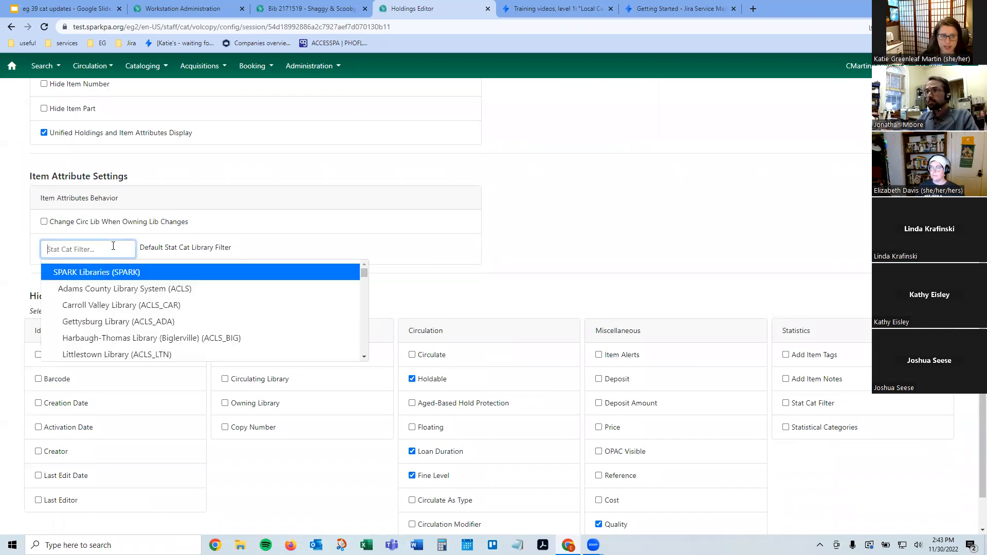
left_click(288, 251)
- Look over the Holdings Display Preferences and Item Attribute Settings and compare them with the columns of the holdings form
scroll(221, 283, "up", 1)
scroll(221, 284, "up", 2)
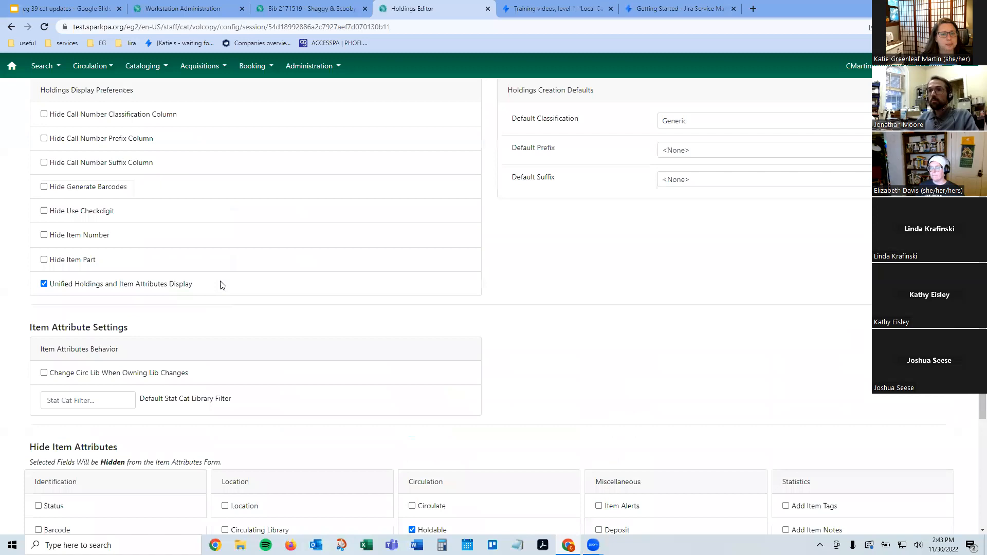
scroll(222, 285, "up", 2)
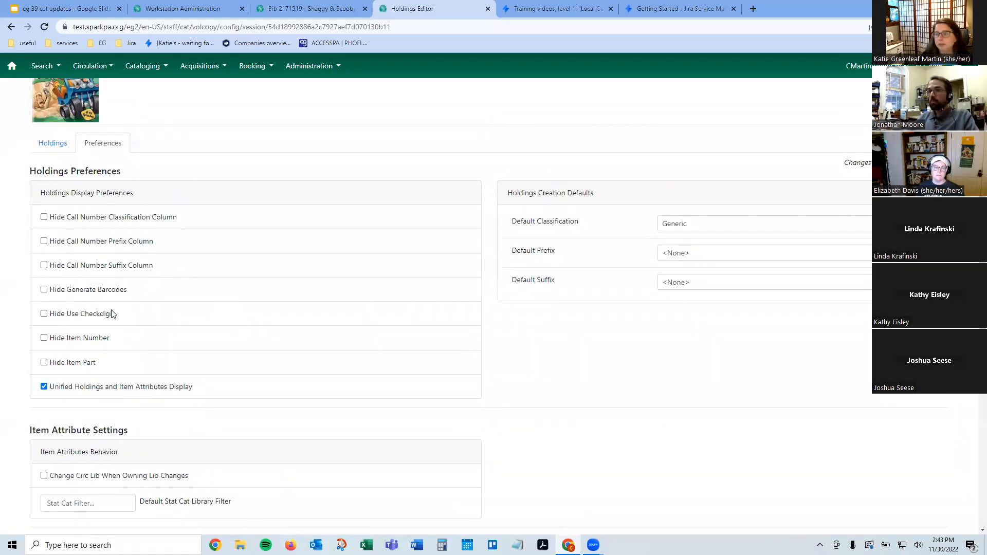
scroll(377, 332, "down", 3)
scroll(376, 333, "up", 5)
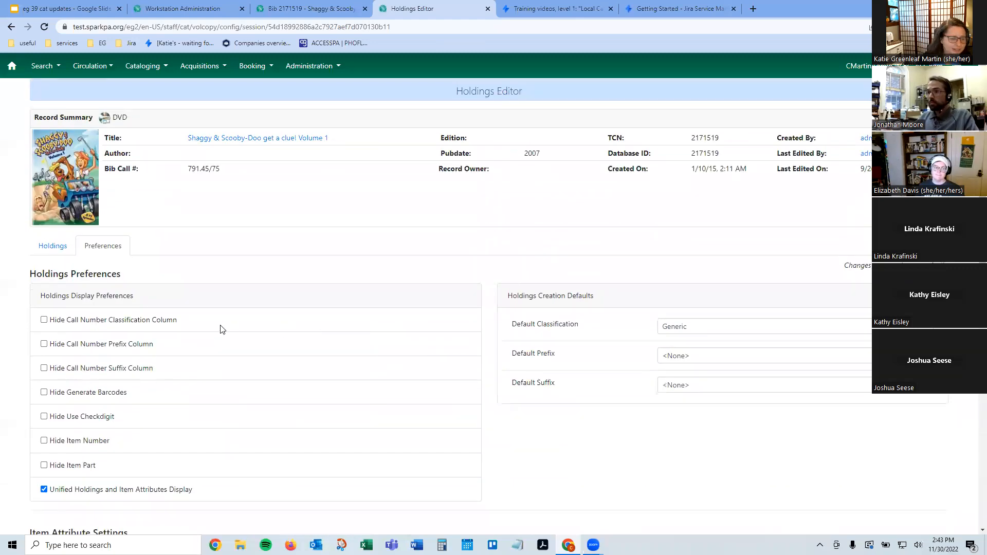
scroll(233, 317, "down", 2)
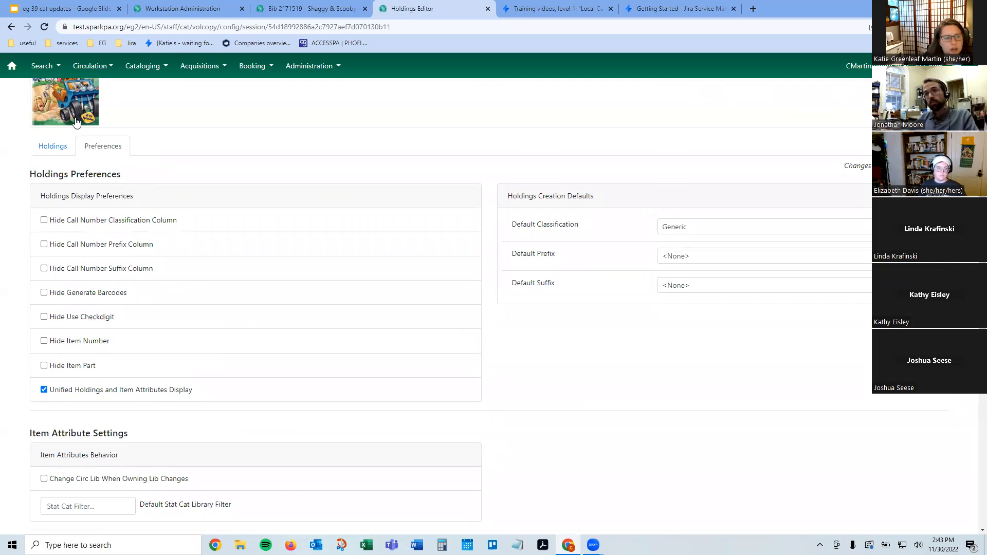
left_click(59, 149)
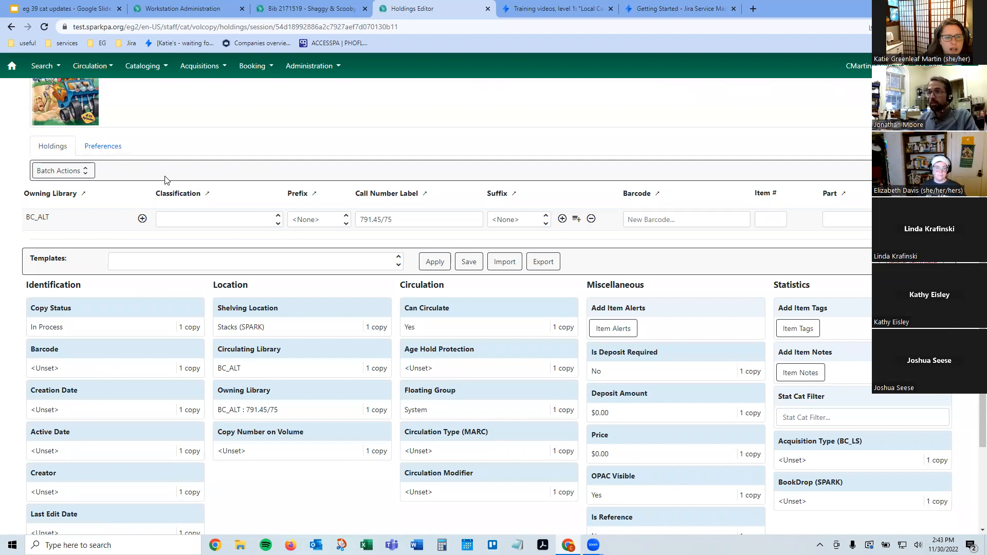
- Hide the call number prefix column in the preferences and check the columns in the holdings form
left_click(104, 147)
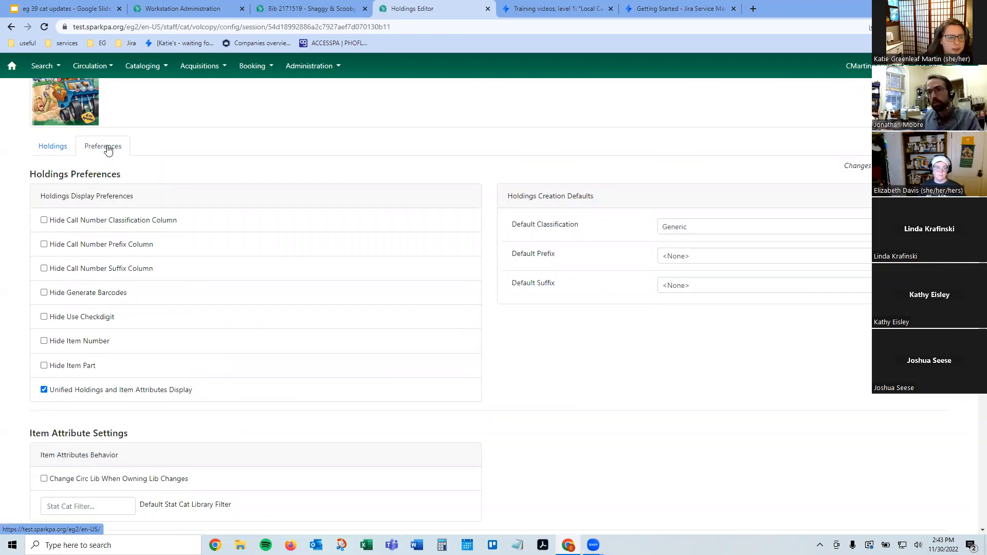
left_click(86, 247)
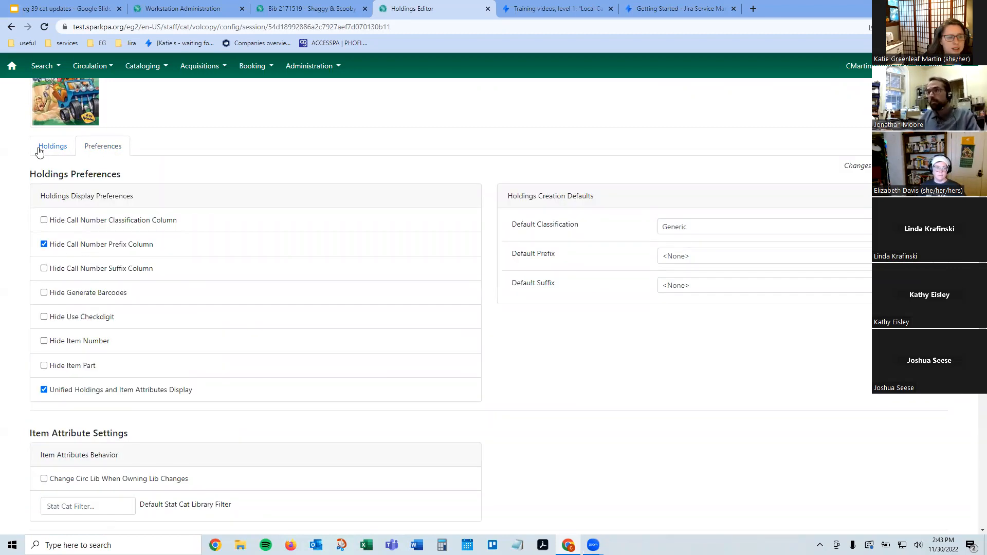
left_click(49, 153)
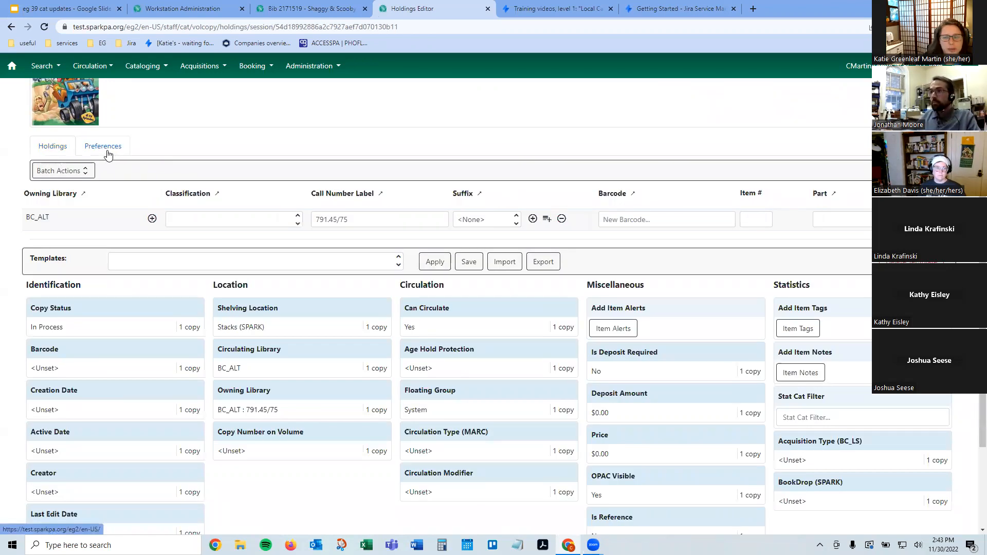
- Hide the item part in the preferences and check the item row in the holdings form
left_click(107, 152)
left_click(75, 365)
left_click(40, 146)
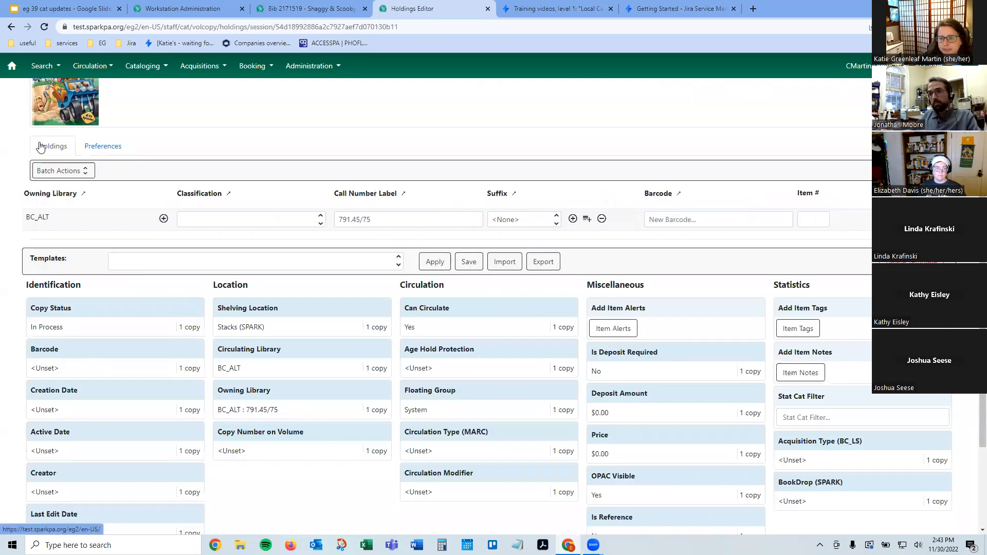
left_click(101, 154)
left_click(59, 153)
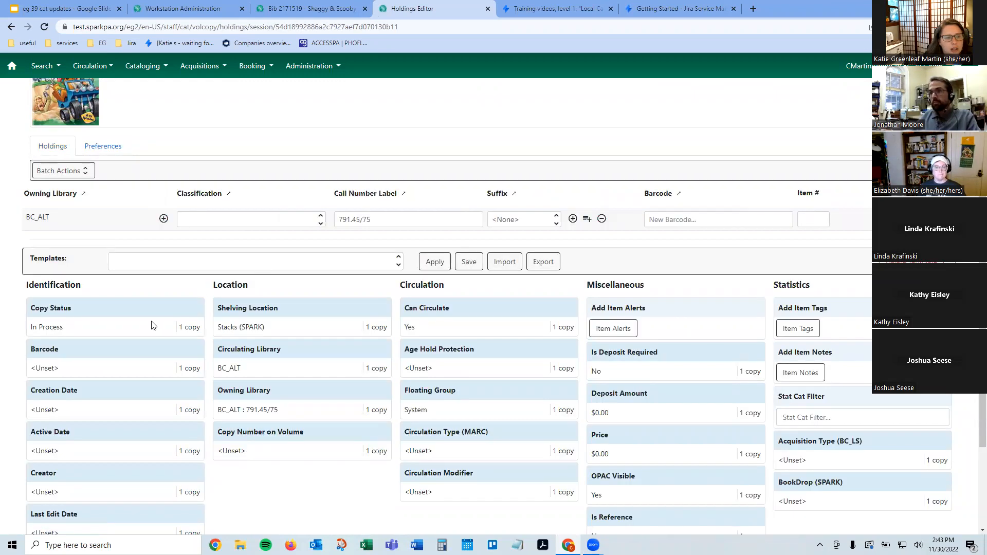
- View the available templates in the holdings form without choosing one
scroll(152, 325, "up", 2)
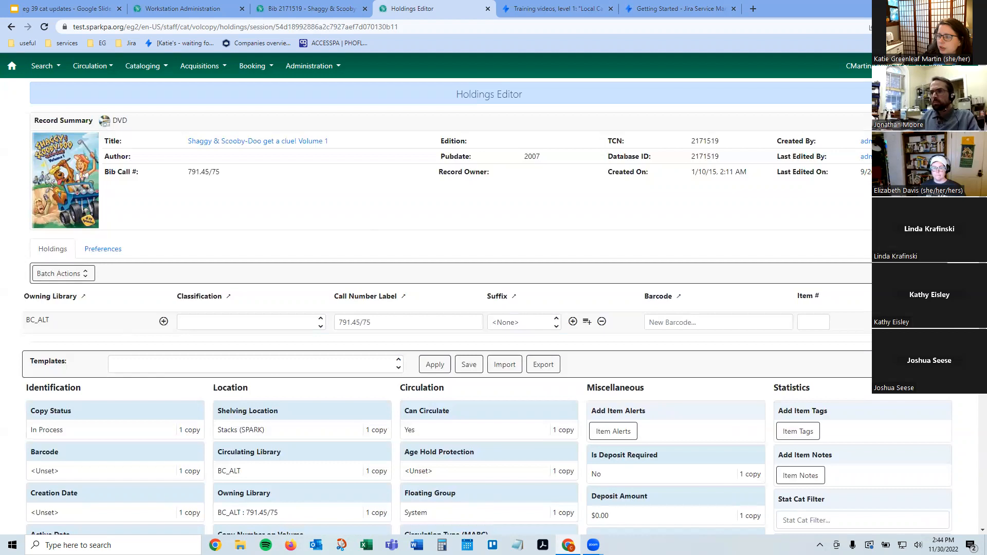
scroll(158, 277, "down", 3)
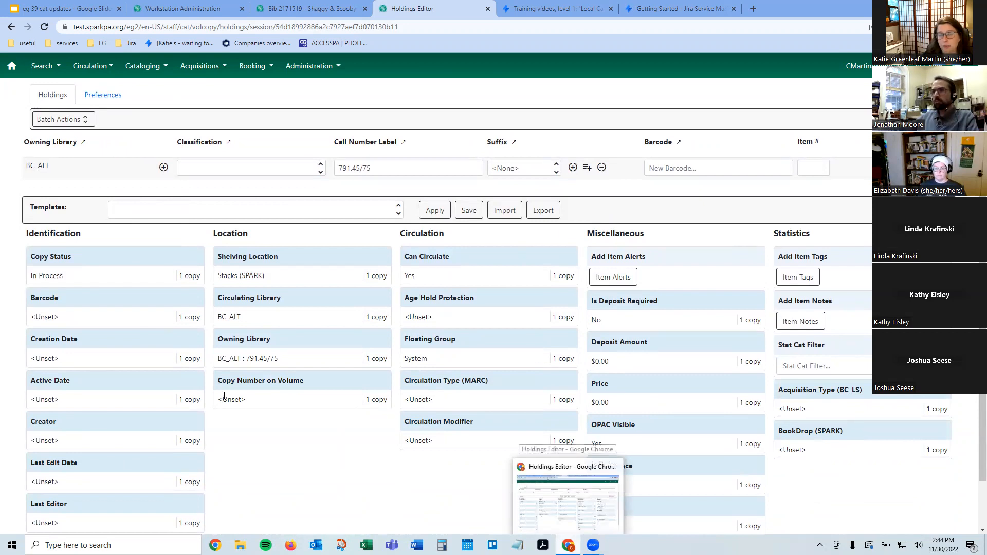
left_click(147, 207)
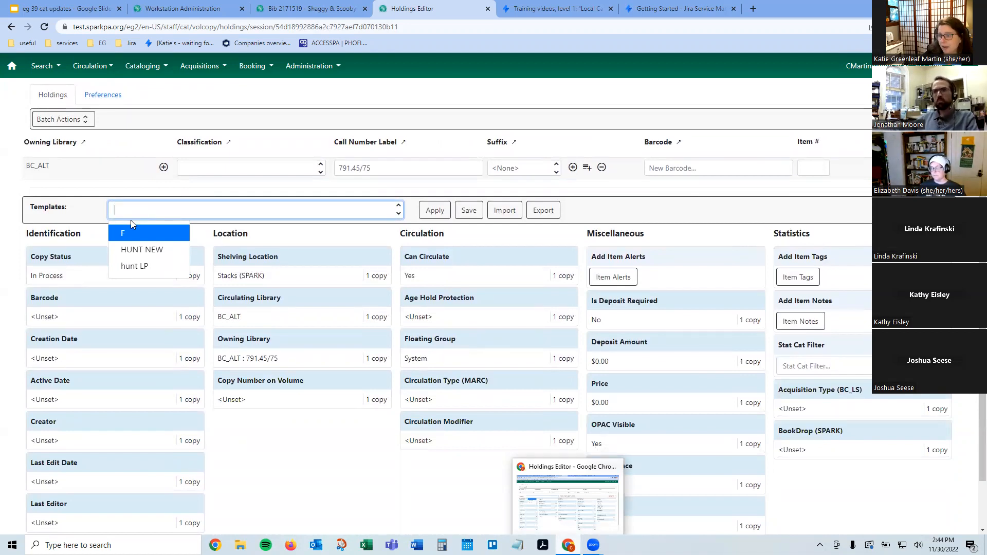
left_click(73, 201)
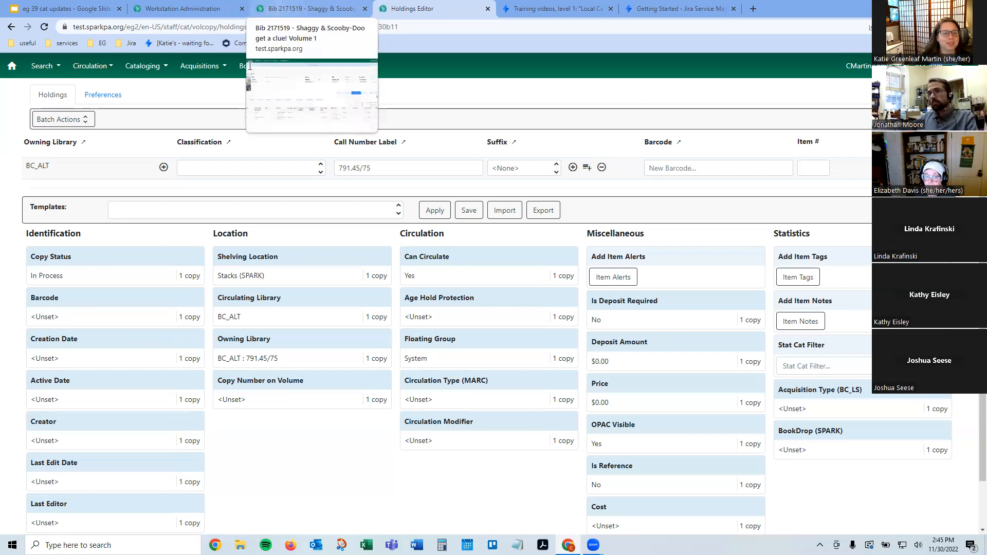
- Open the LC_AL item's status page from the Shaggy & Scooby-Doo record, open its call numbers and items for editing, and close that editor
left_click(309, 9)
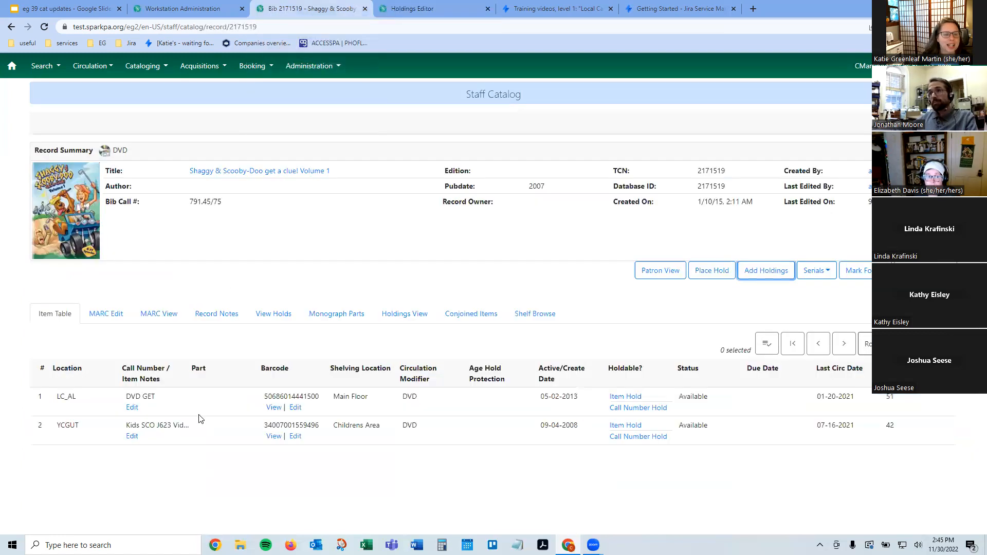
left_click(271, 408)
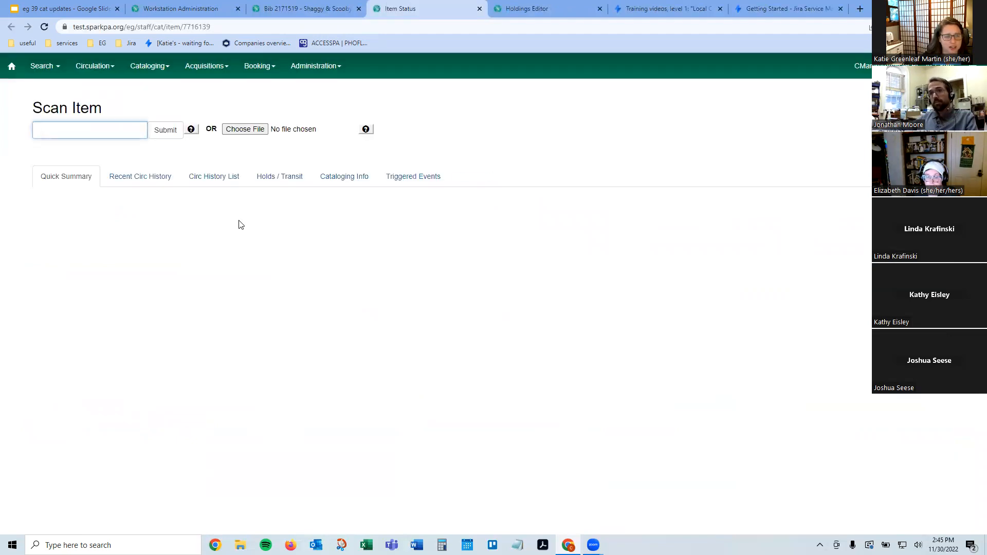
left_click(869, 136)
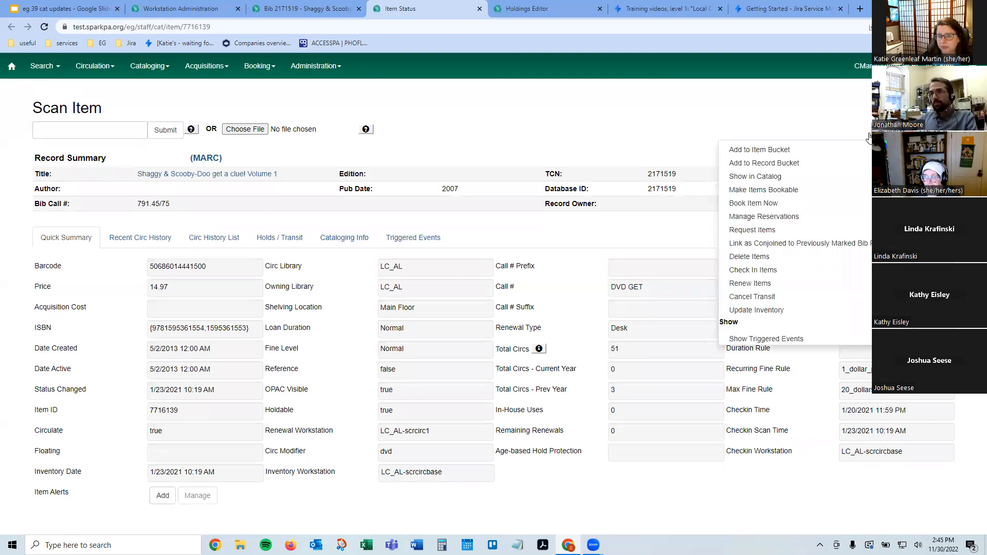
scroll(779, 276, "down", 5)
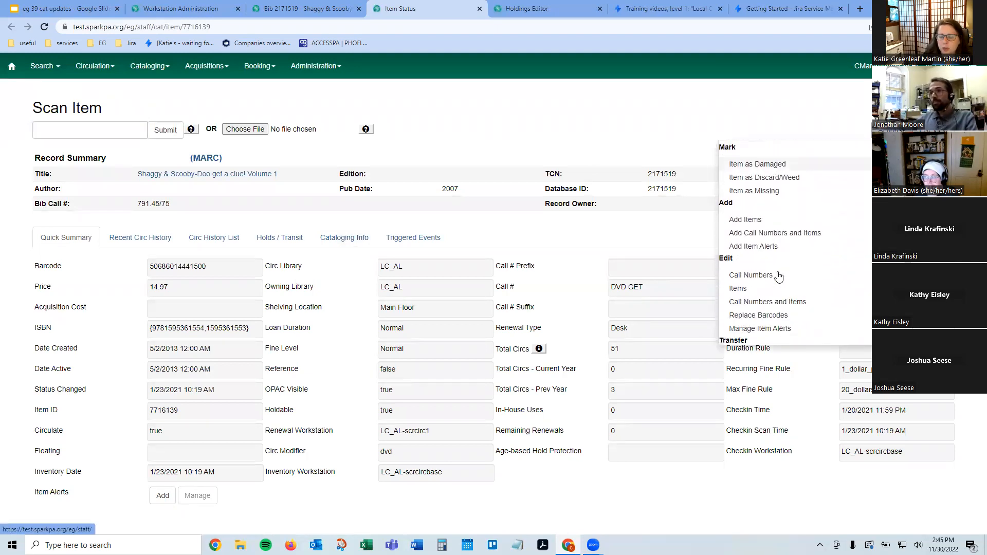
left_click(767, 303)
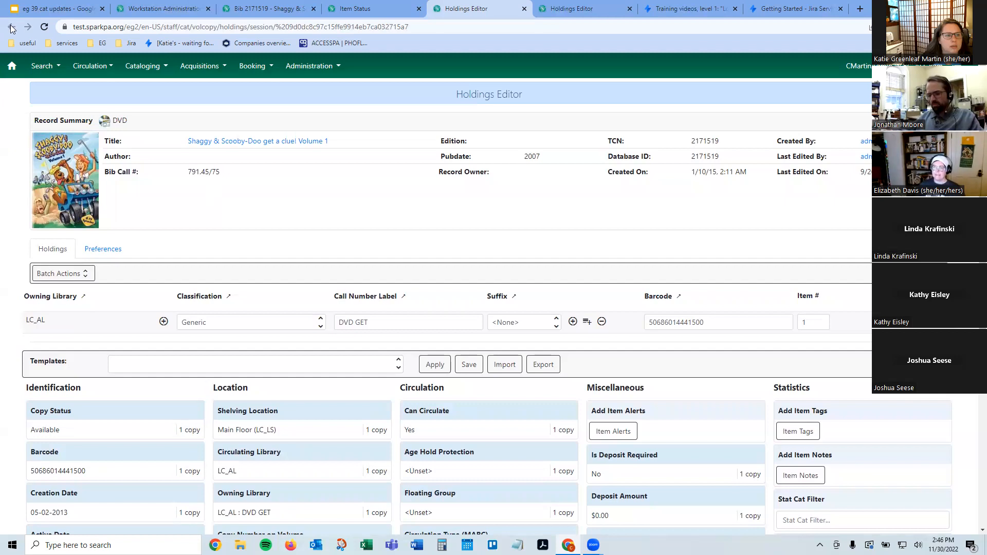
key("ctrl+w")
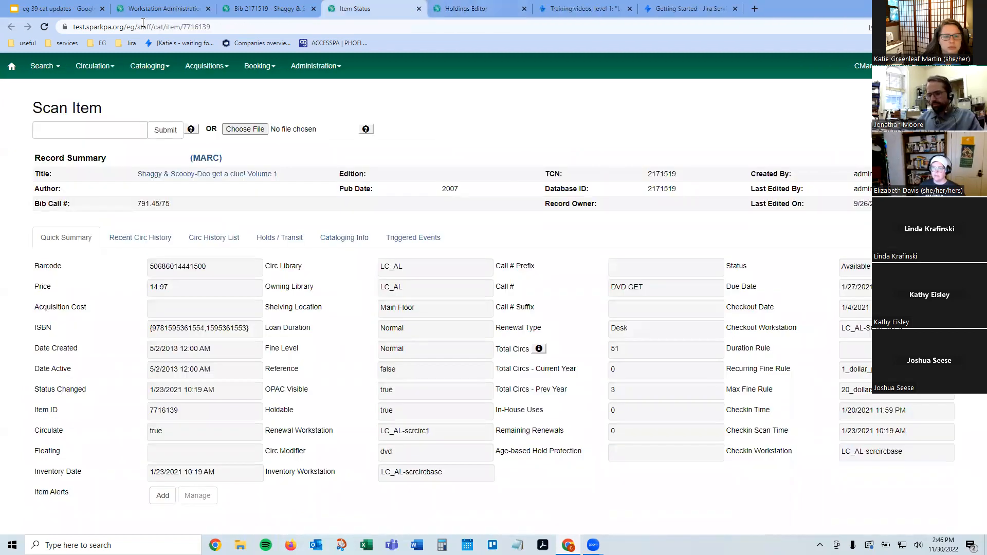
- Copy the item's barcode from its status page and use it to search for items by barcode
double_click(165, 273)
key("ctrl+c")
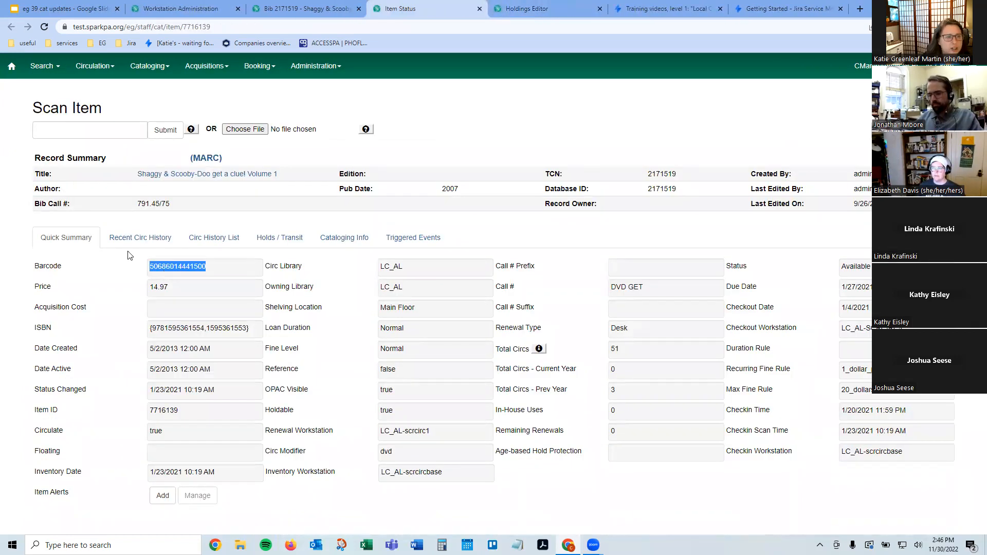
left_click(44, 66)
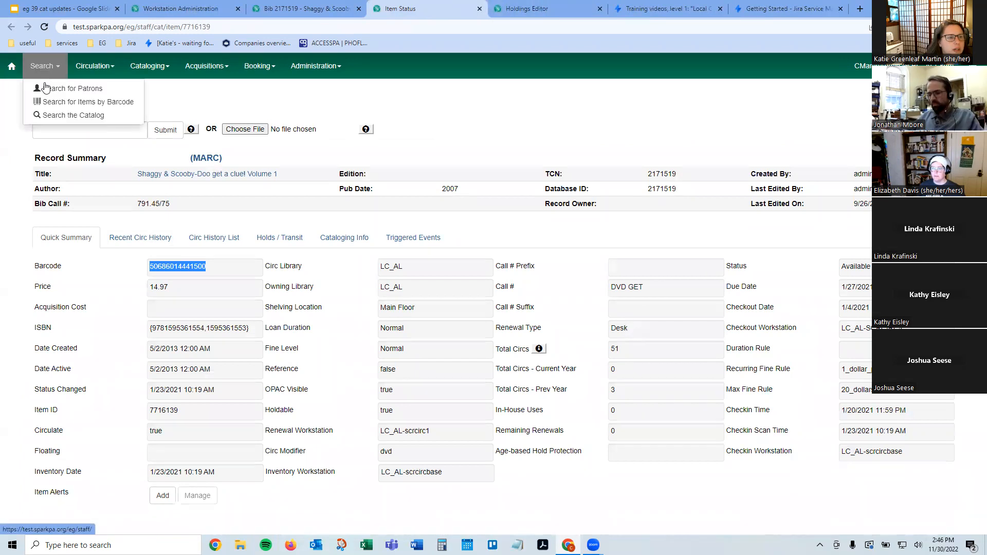
left_click(61, 101)
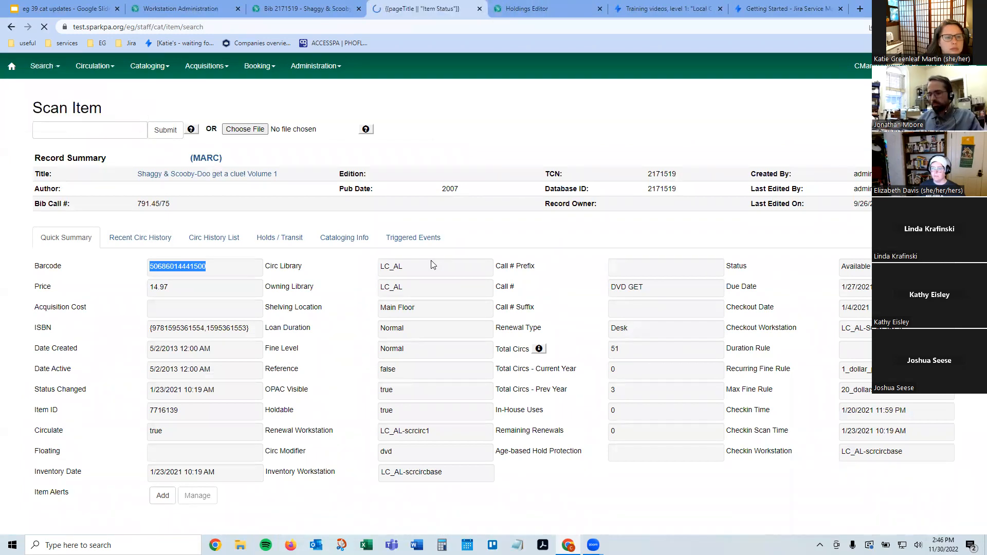
key("ctrl+v")
left_click(164, 131)
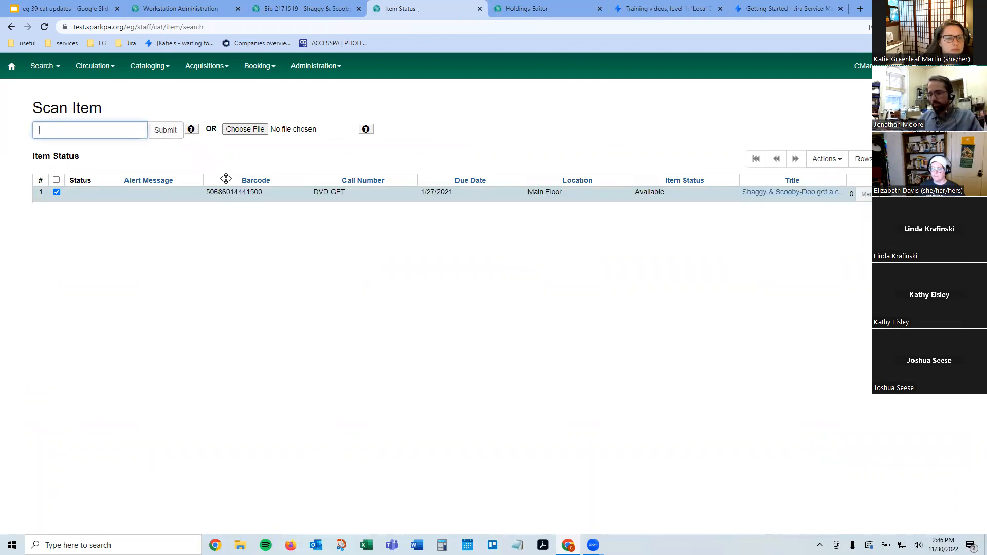
- Open the call numbers and items of the found DVD GET item for editing
right_click(228, 194)
scroll(288, 286, "down", 7)
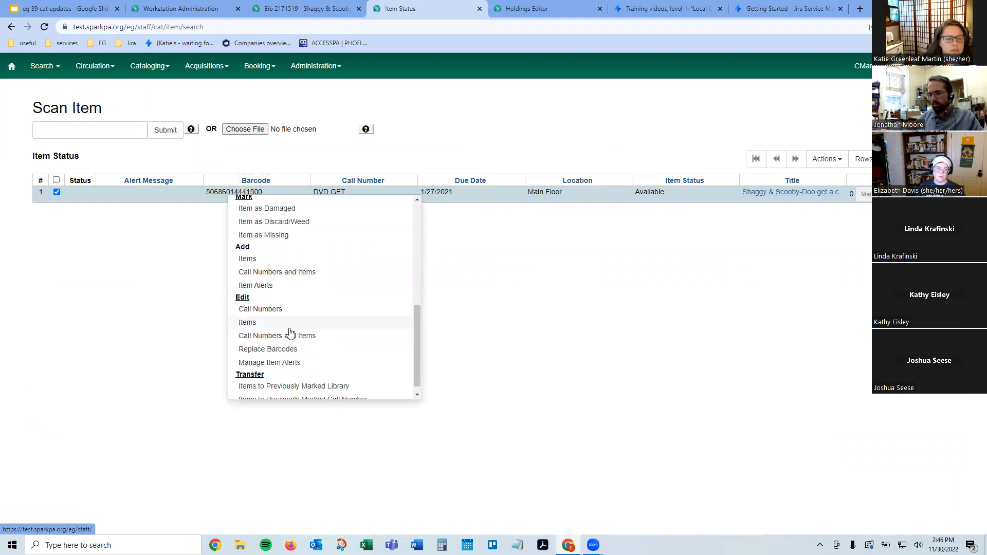
left_click(289, 336)
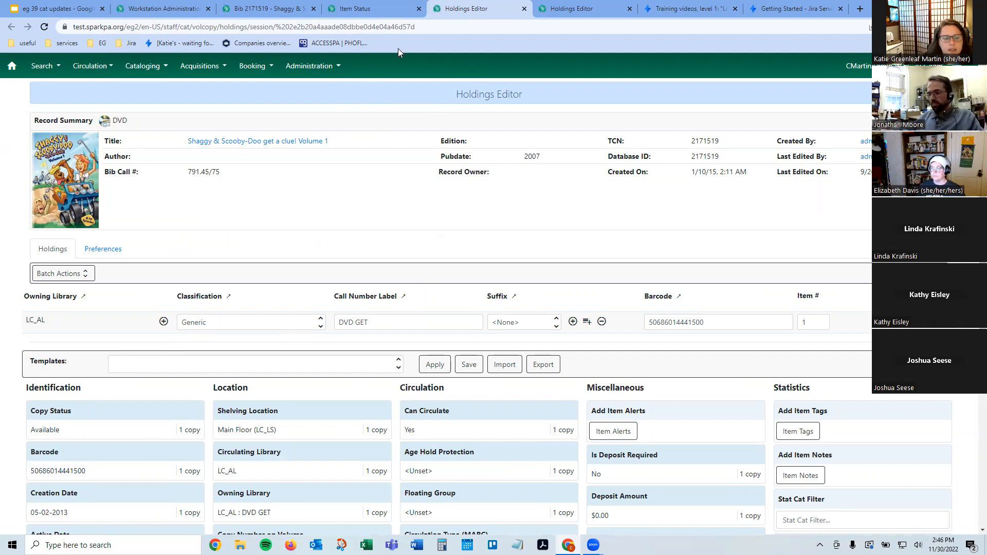
- Examine the DVD GET item's call number row and item attributes in the unified Holdings Editor display
scroll(288, 303, "down", 4)
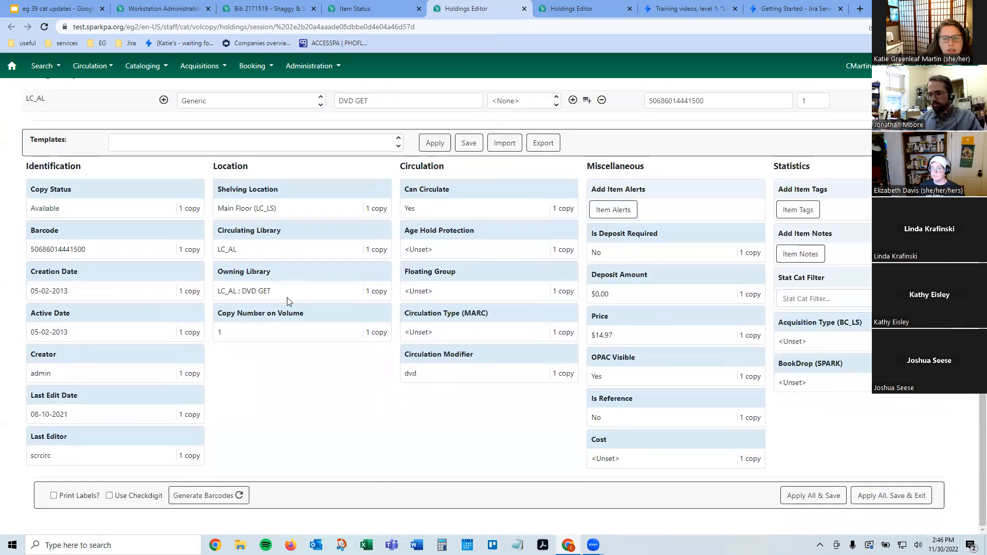
scroll(166, 287, "up", 3)
scroll(318, 337, "up", 1)
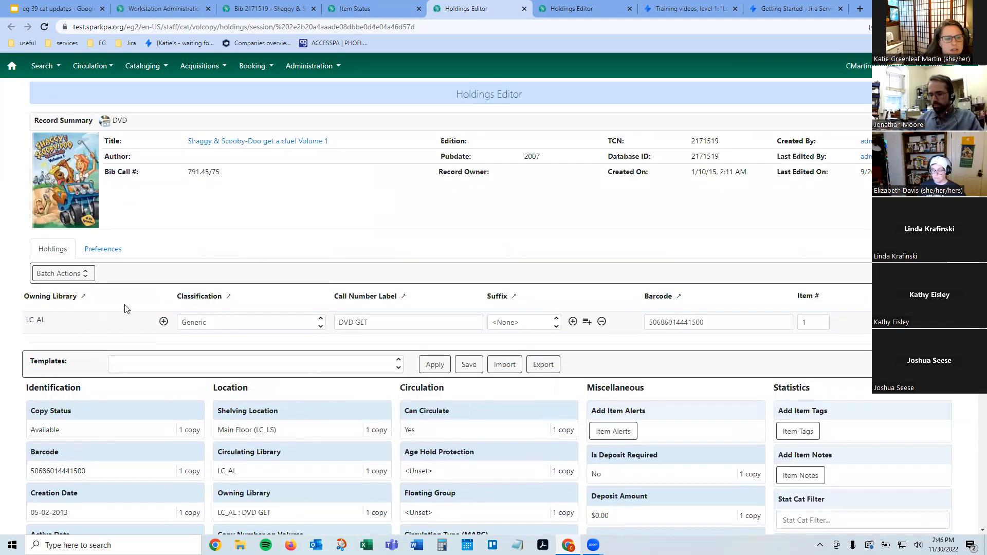
scroll(461, 217, "down", 3)
scroll(459, 215, "down", 1)
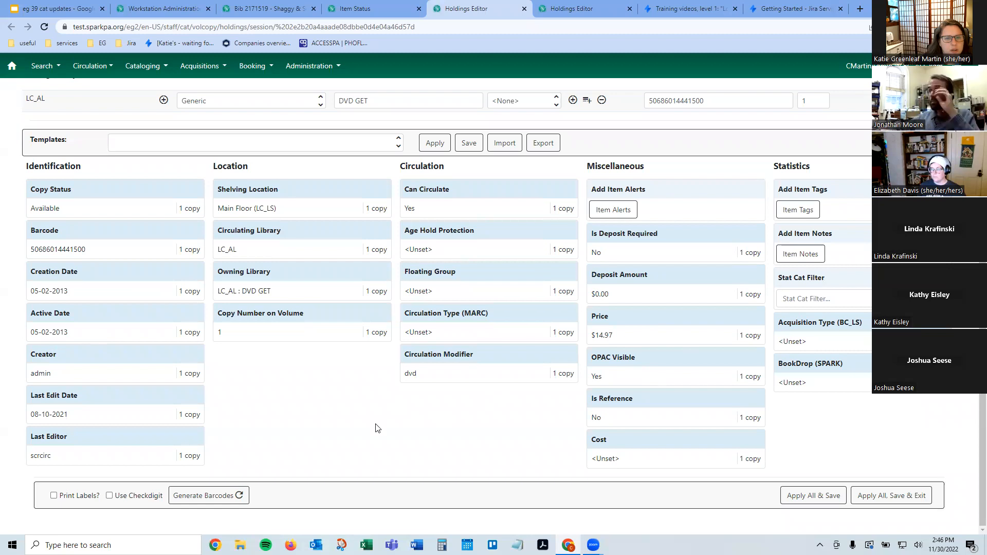
scroll(378, 427, "up", 3)
scroll(359, 421, "up", 2)
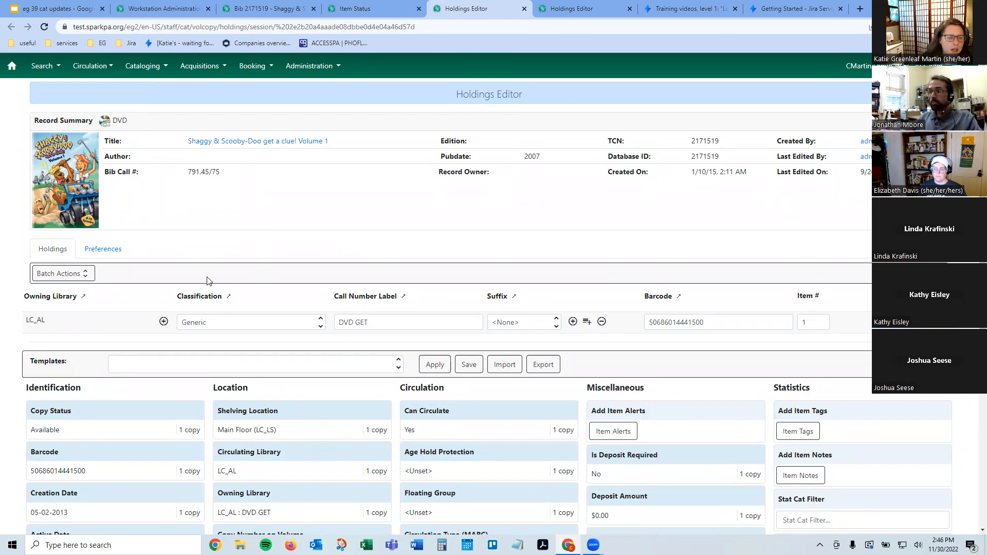
scroll(287, 319, "down", 1)
scroll(280, 336, "down", 5)
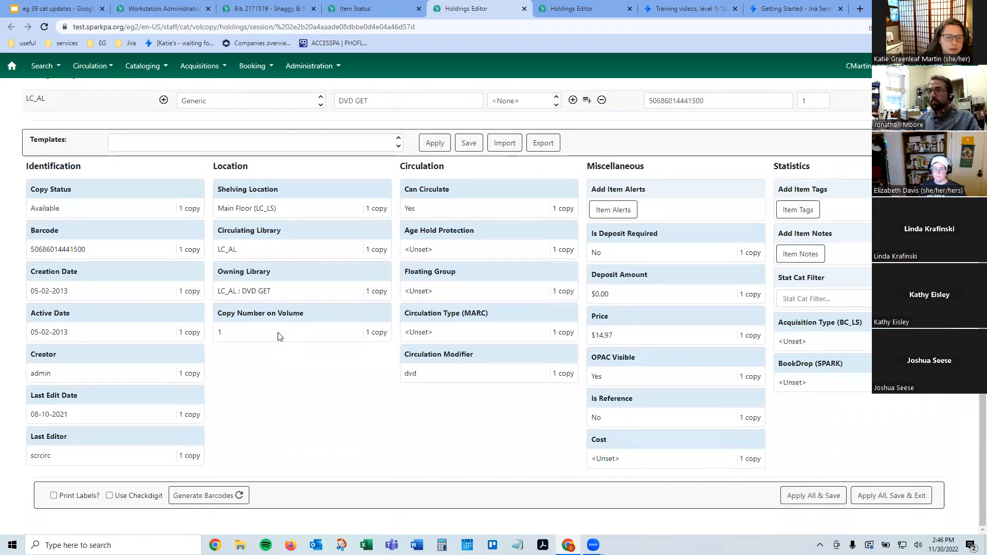
- Choose Adult 1 Day DVD (BC_ALT) as the DVD GET item's shelving location
scroll(279, 337, "up", 6)
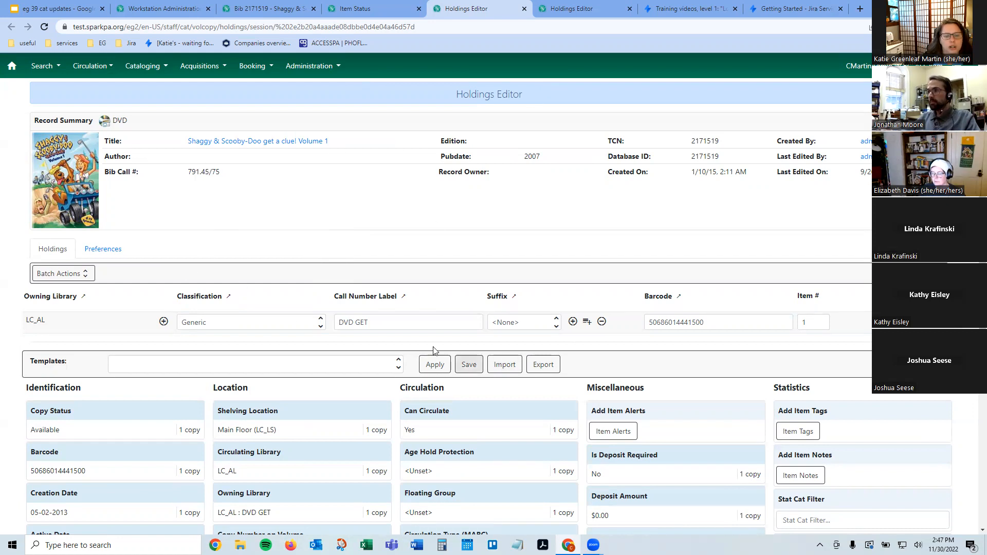
scroll(415, 346, "down", 3)
scroll(415, 345, "up", 3)
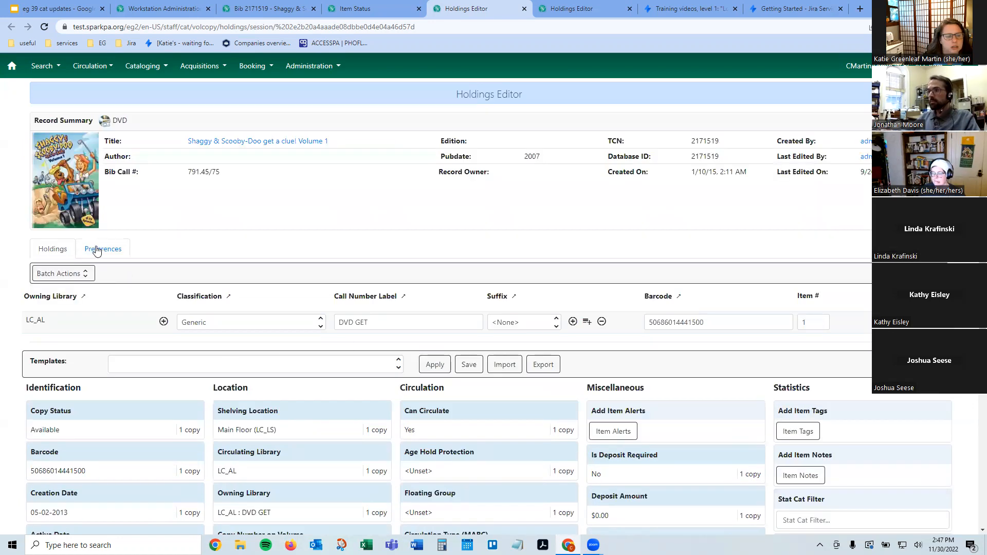
scroll(175, 239, "down", 3)
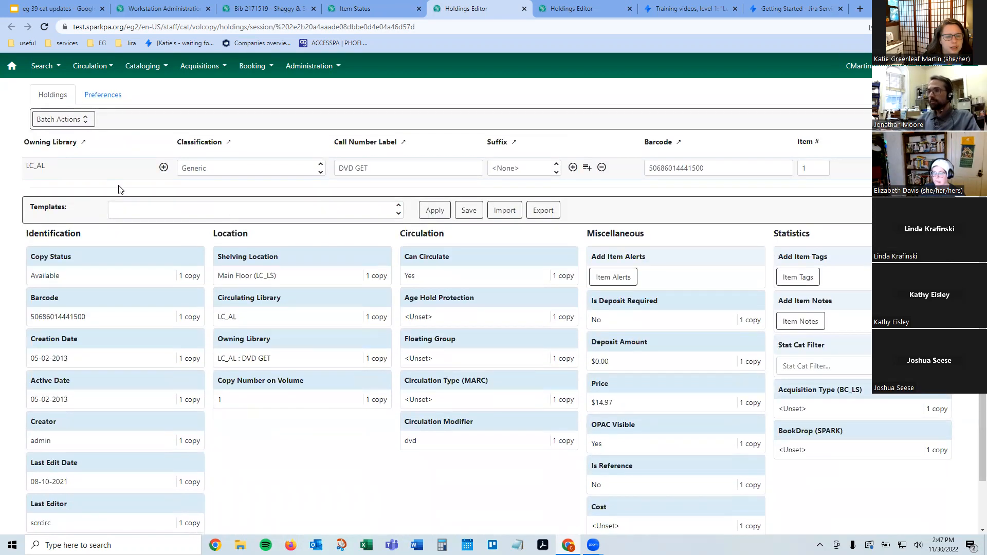
scroll(84, 203, "down", 2)
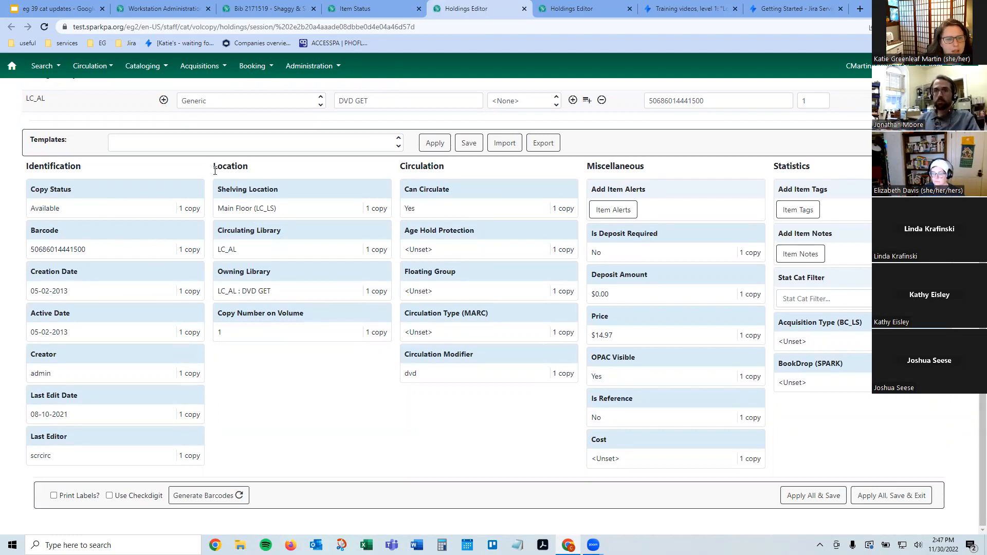
left_click(252, 208)
left_click(271, 207)
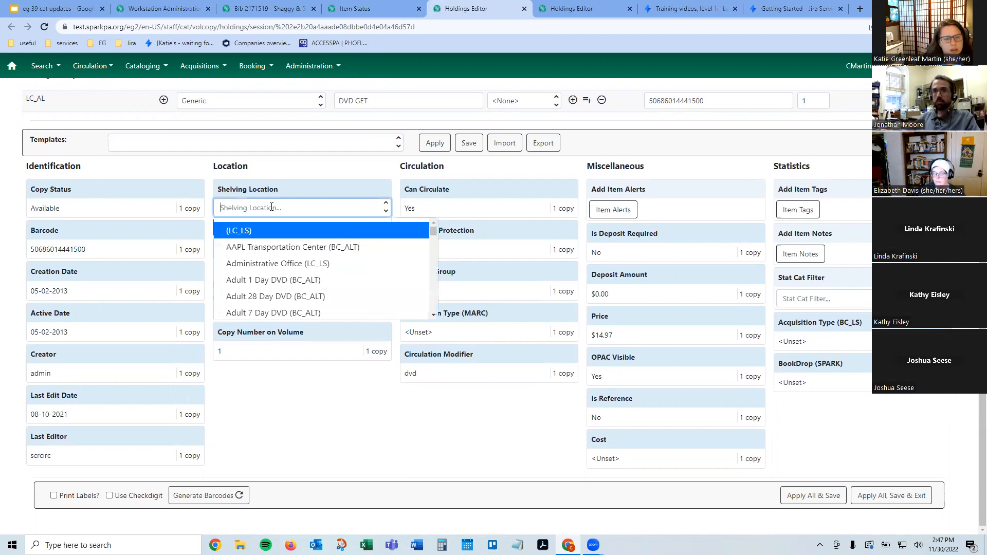
left_click(307, 279)
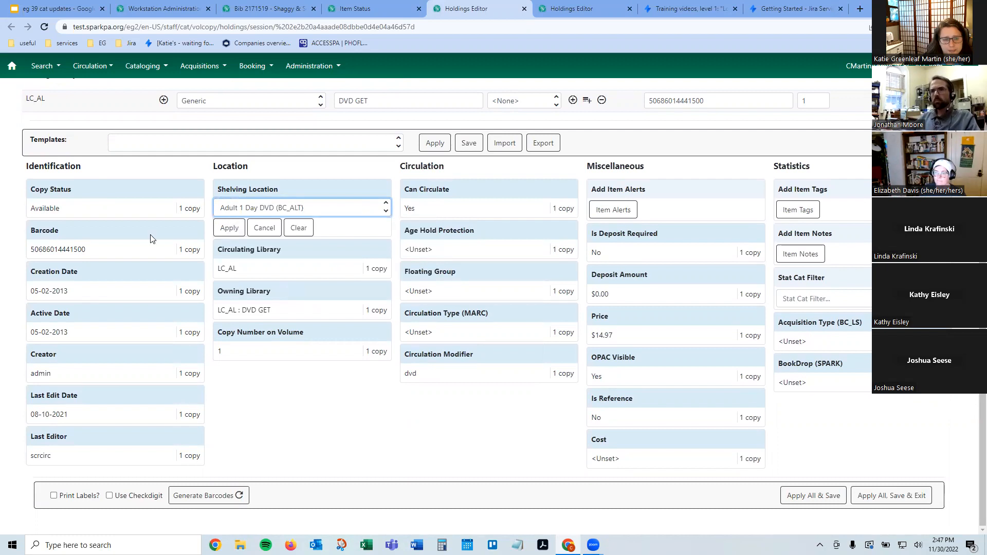
- Set the item's floating group to System, then apply all pending attribute changes and save the item
left_click(450, 295)
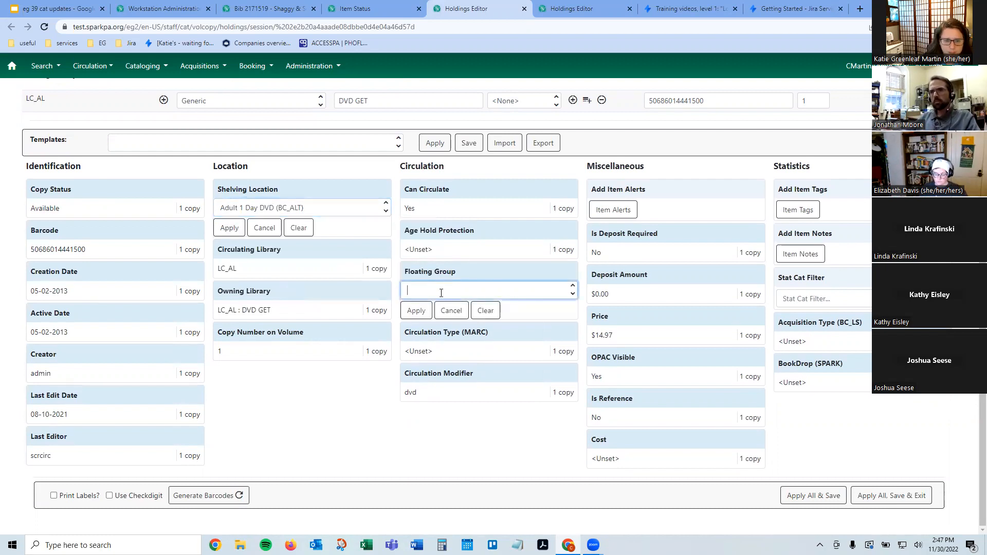
left_click(424, 329)
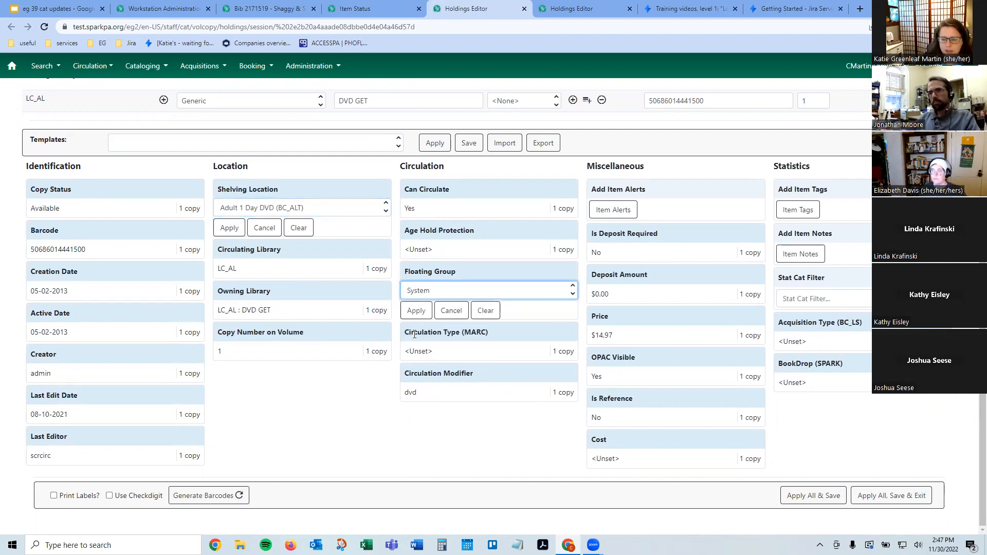
left_click(791, 502)
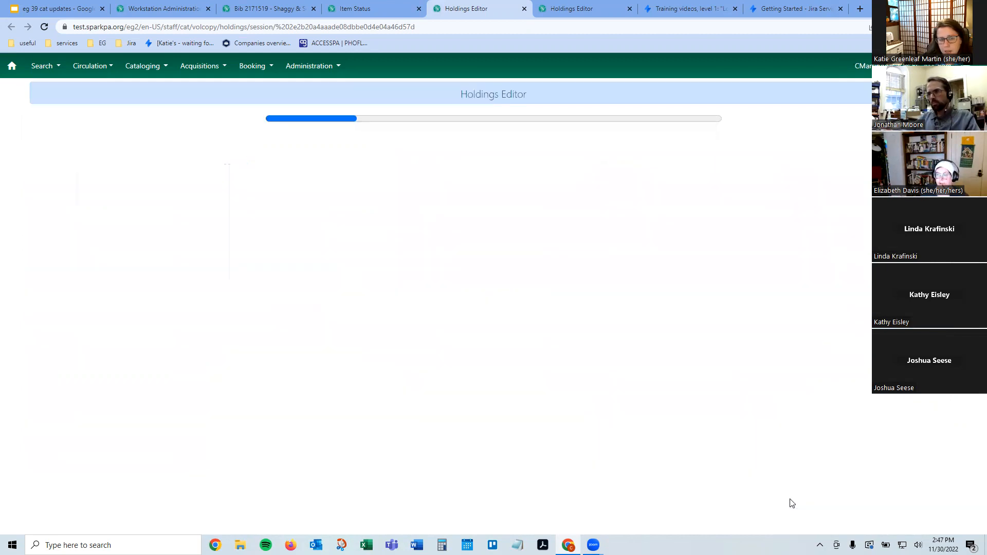
scroll(661, 337, "down", 5)
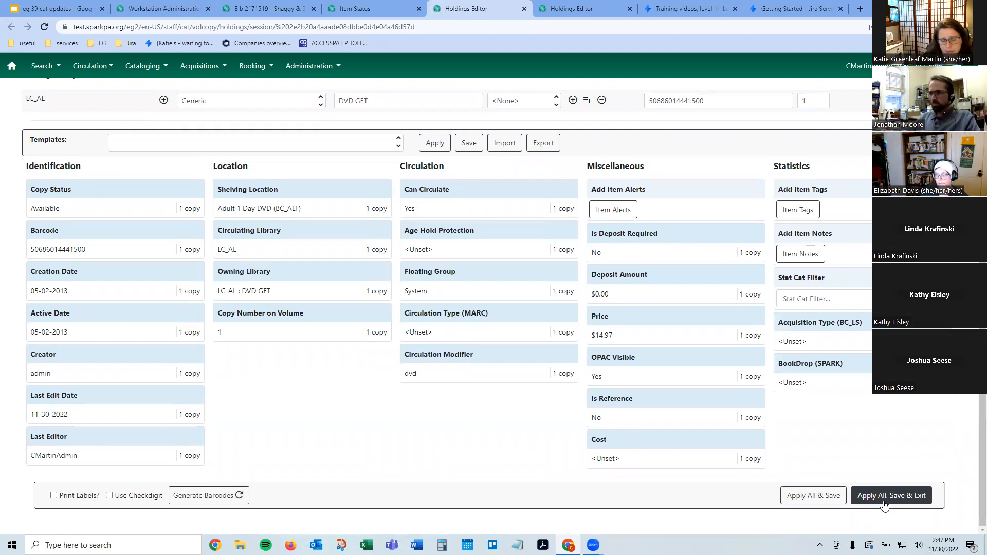
left_click(884, 506)
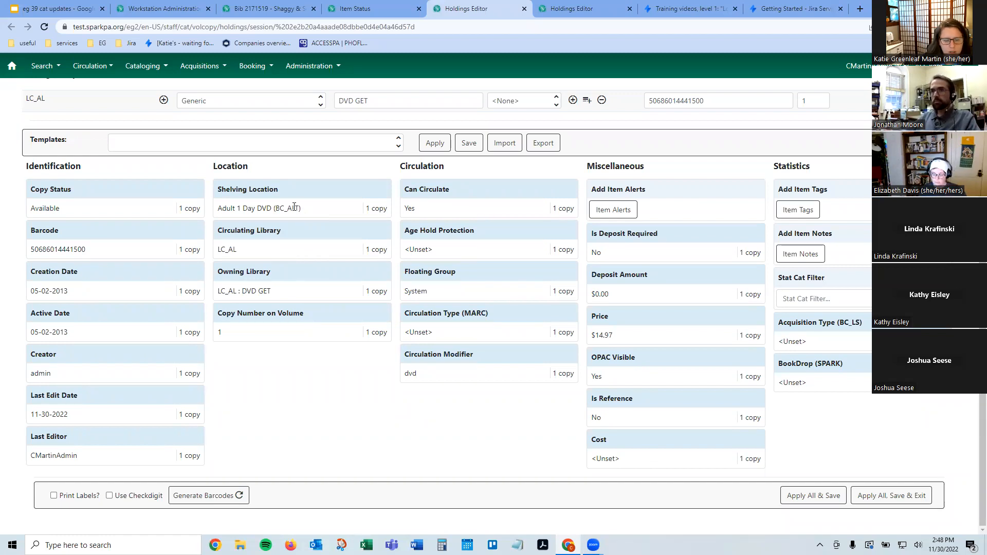
- Choose Adult 1 Day DVD (BC_ALT) as the shelving location again and apply that single attribute without saving the item
left_click(219, 212)
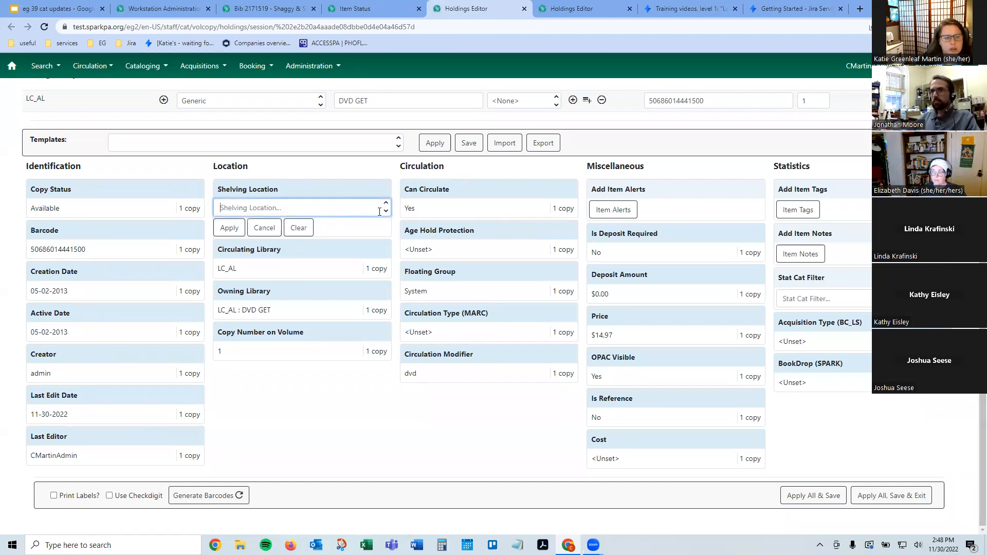
left_click(290, 209)
left_click(319, 280)
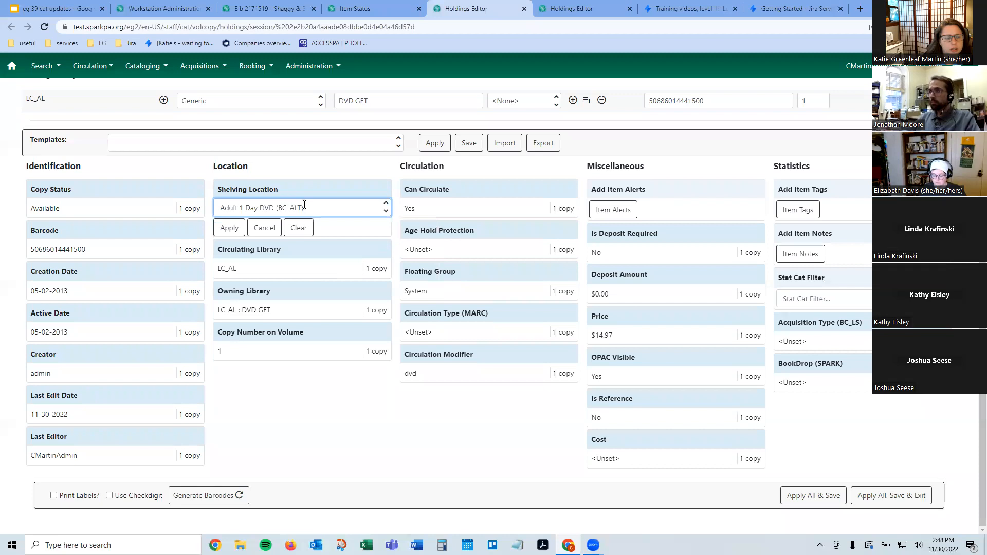
left_click(229, 228)
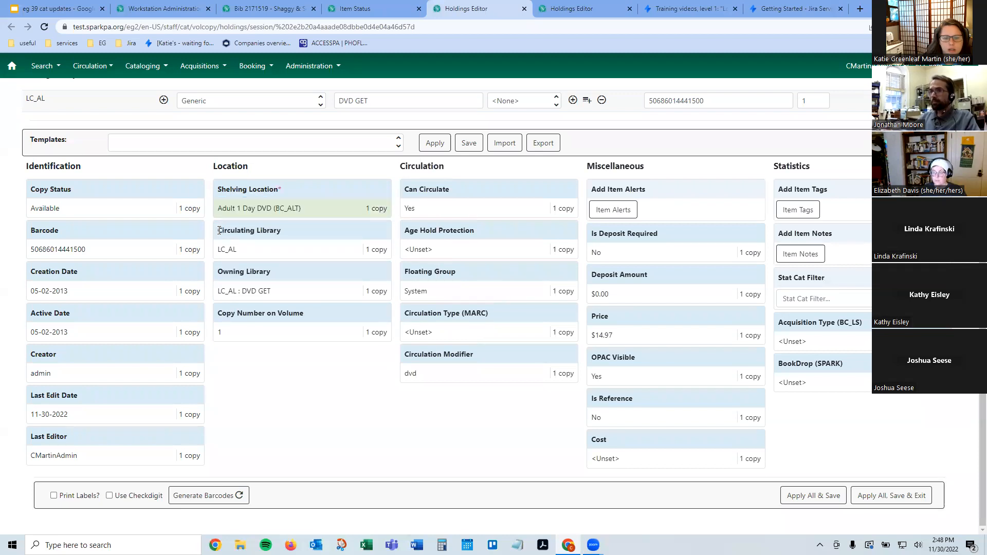
- Open the Circulation Modifier and Circulation Type (MARC) attributes for editing and try filtering the circulation types by "mix"
left_click(422, 374)
left_click(437, 373)
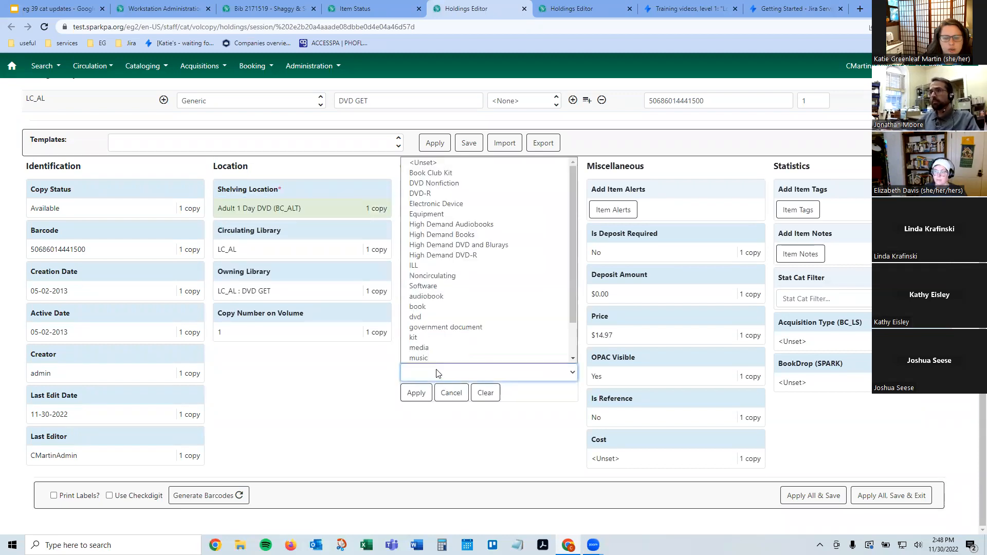
left_click(358, 376)
left_click(512, 329)
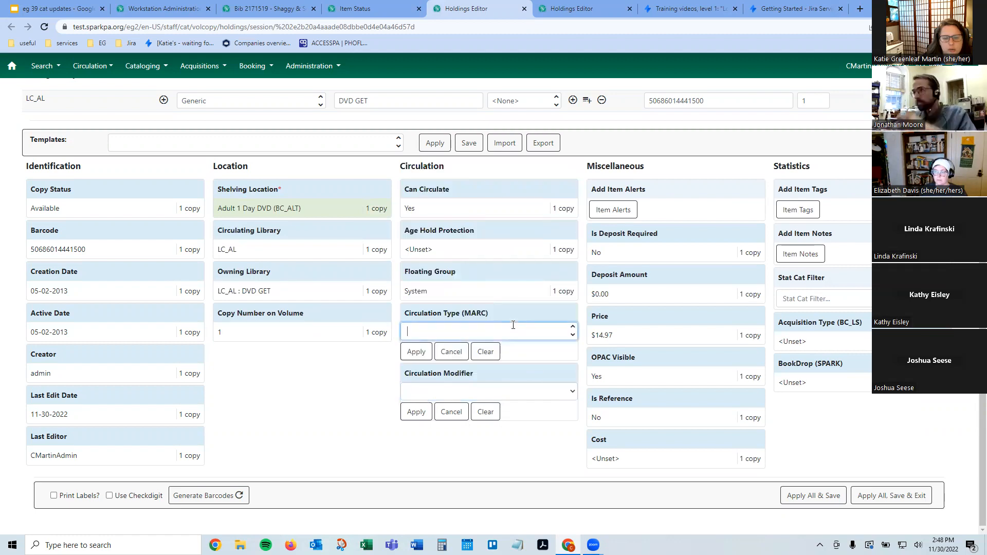
left_click(454, 333)
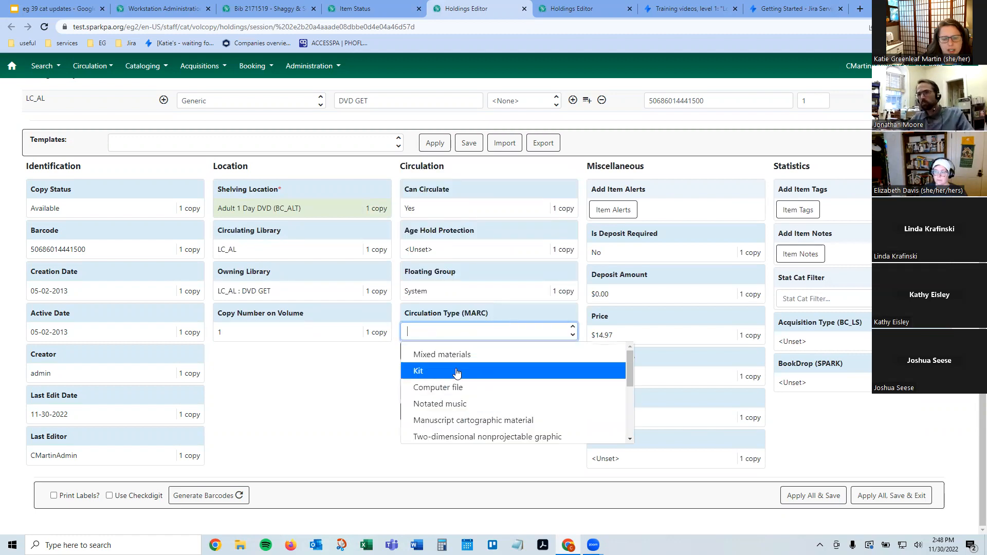
scroll(457, 374, "down", 3)
scroll(457, 374, "up", 3)
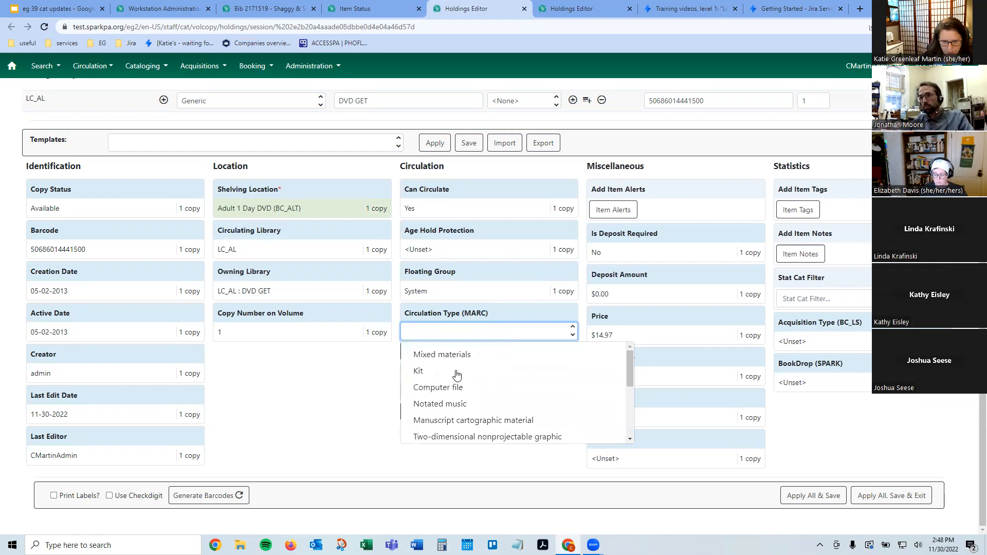
type("m")
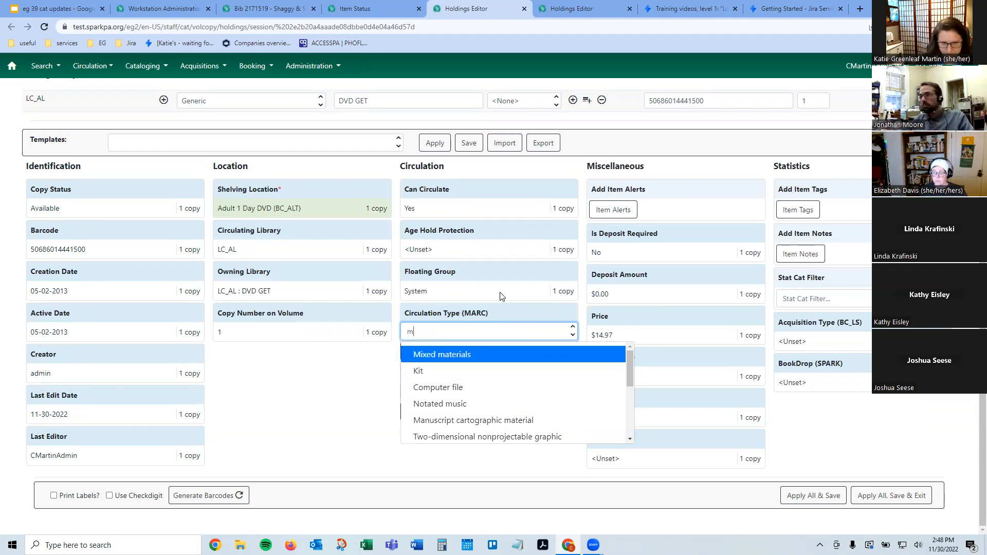
type("ix")
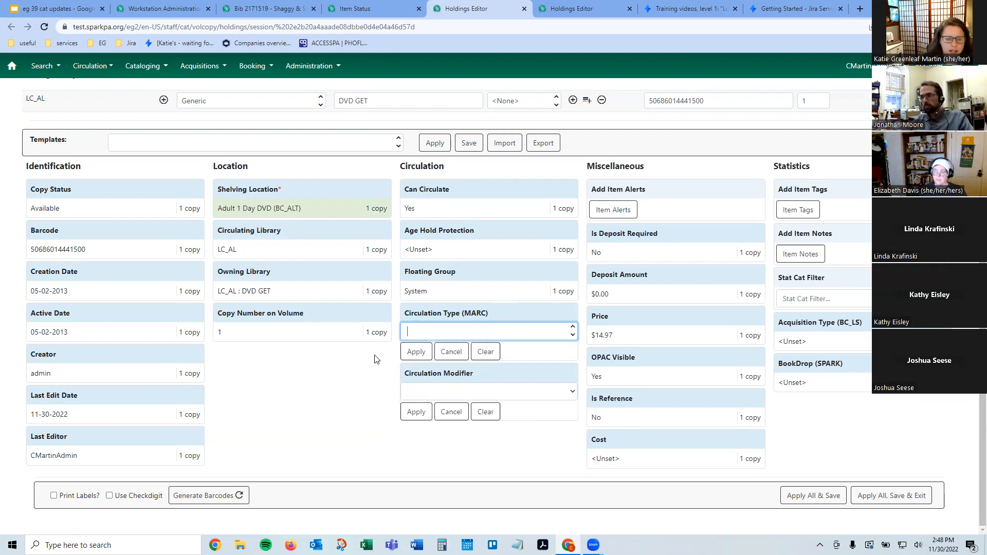
- Try to filter the item's shelving locations by "dvd" and by "adult dvd"
left_click(323, 354)
left_click(257, 206)
type("dvd")
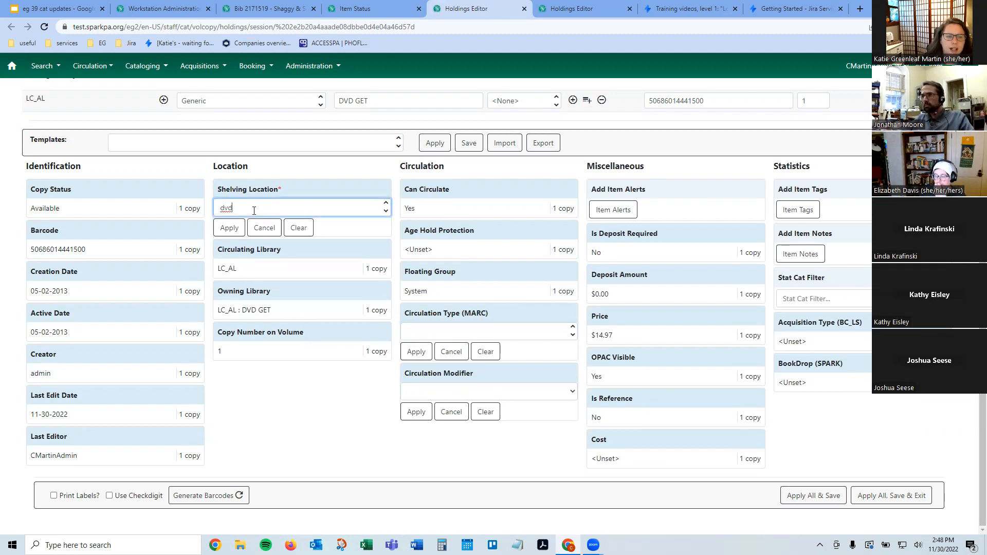
key("BackSpace")
key("BackSpace")
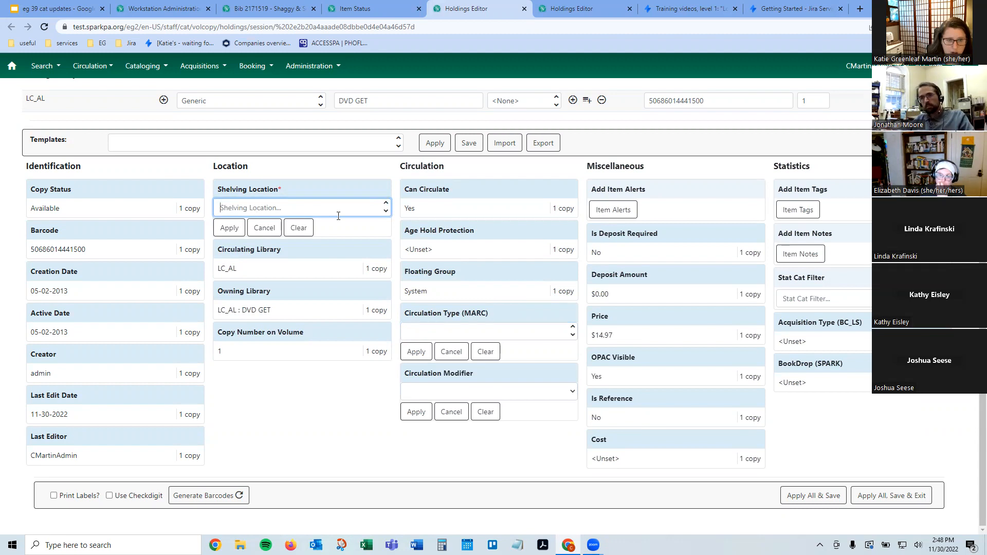
type("adult dvd")
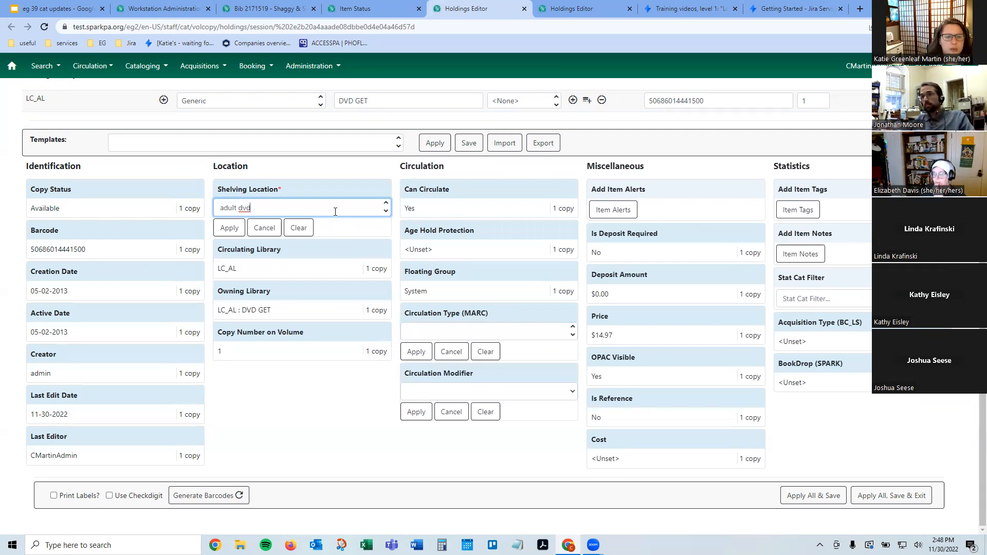
key("BackSpace")
key("BackSpace")
key("BackSpace")
key("BackSpace")
key("BackSpace")
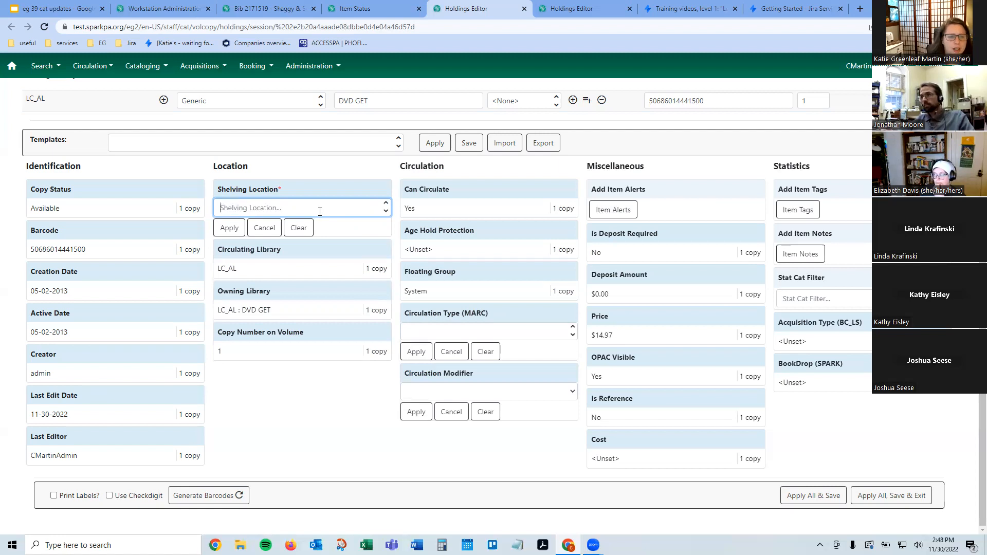
- Clear the item's shelving location
left_click(311, 428)
left_click(335, 211)
right_click(335, 211)
left_click(305, 205)
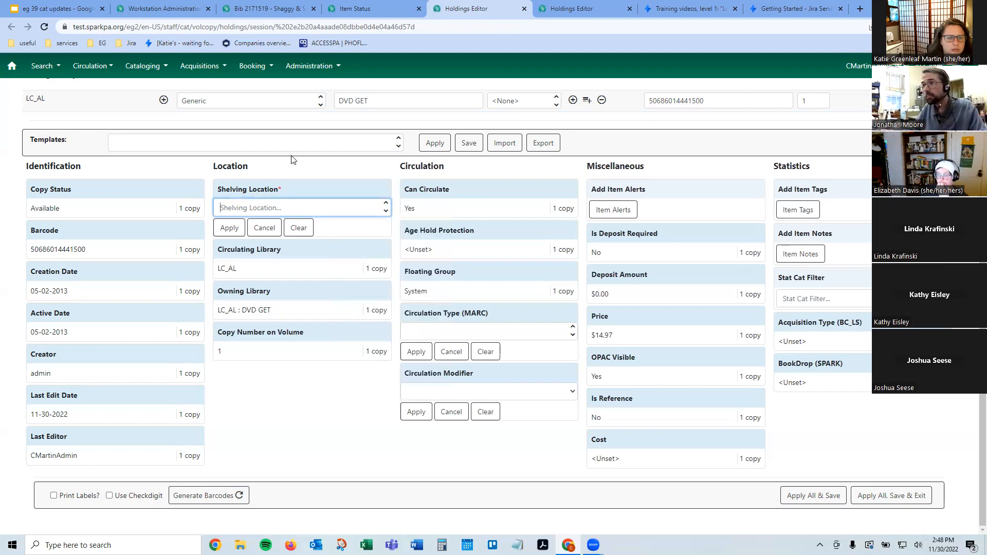
left_click(296, 227)
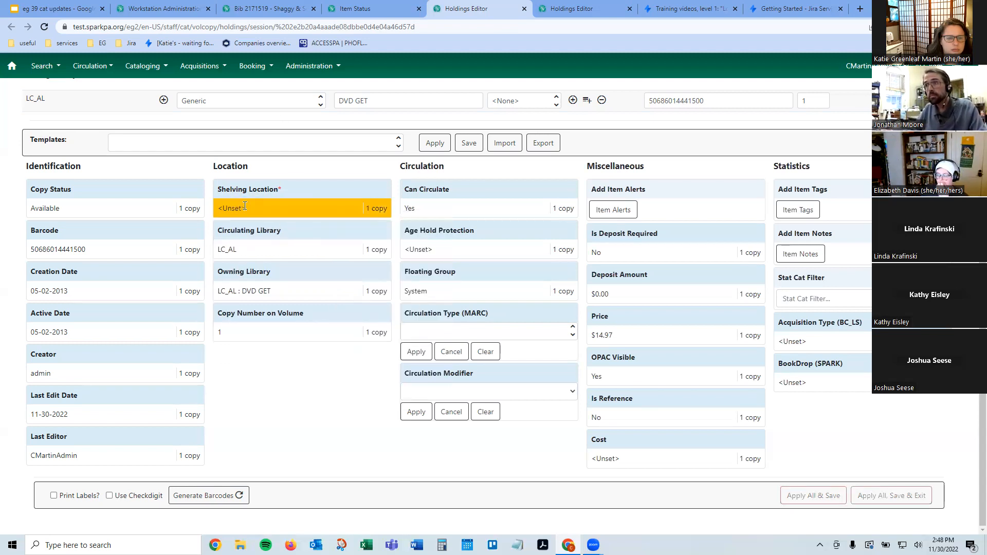
- Open the item's Shelving Location for editing and look through the full list of available locations from start to end
left_click(245, 206)
left_click(309, 208)
scroll(342, 271, "down", 7)
scroll(333, 270, "down", 10)
scroll(333, 271, "down", 12)
scroll(333, 271, "down", 10)
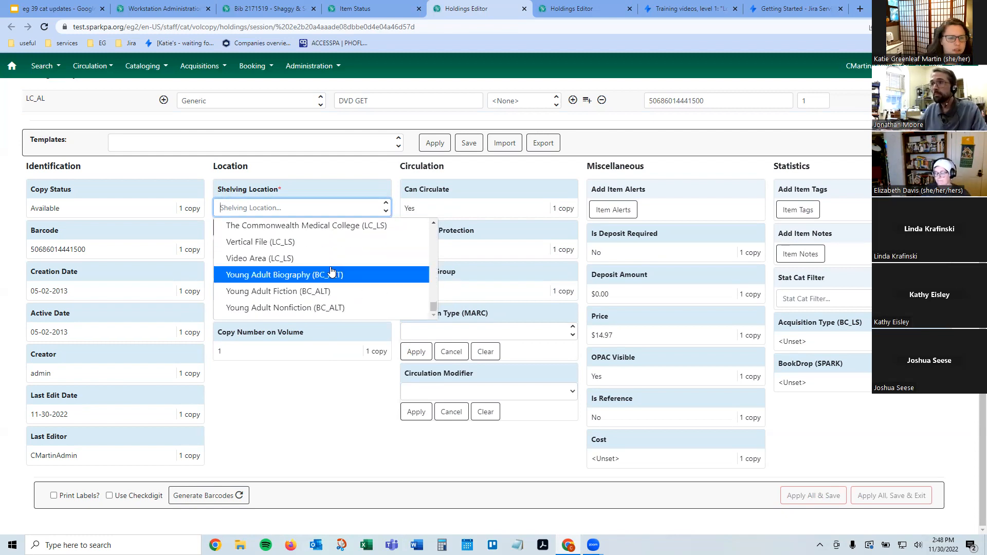
scroll(330, 271, "up", 20)
scroll(331, 271, "up", 10)
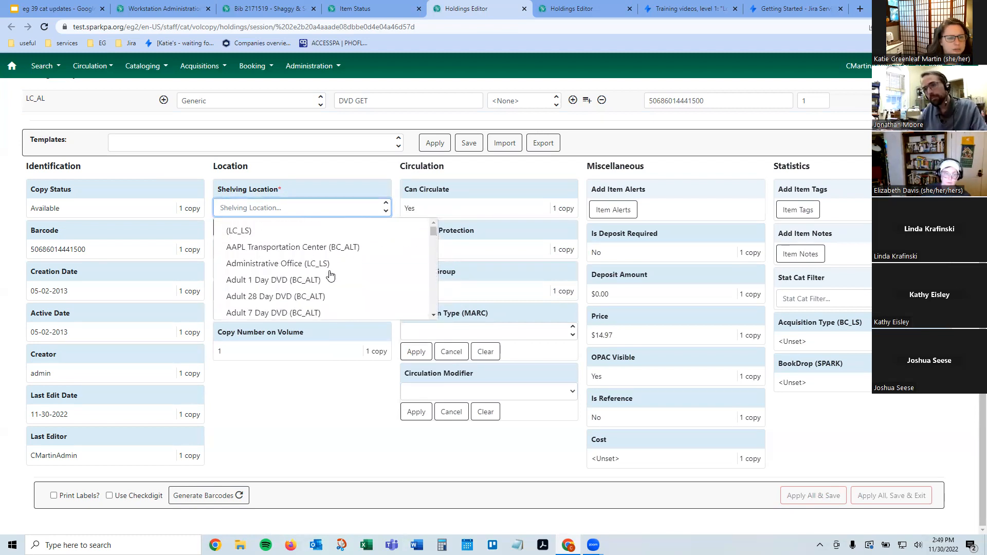
left_click(296, 172)
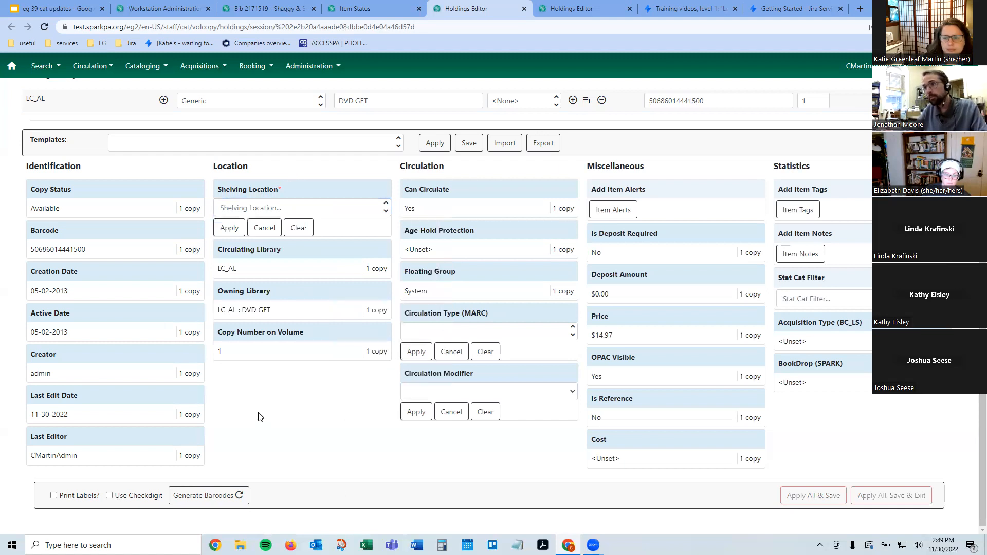
- Reopen the shelving location list and examine how the BC_ALT and LC_LS locations are ordered, then close it without choosing one
left_click(230, 215)
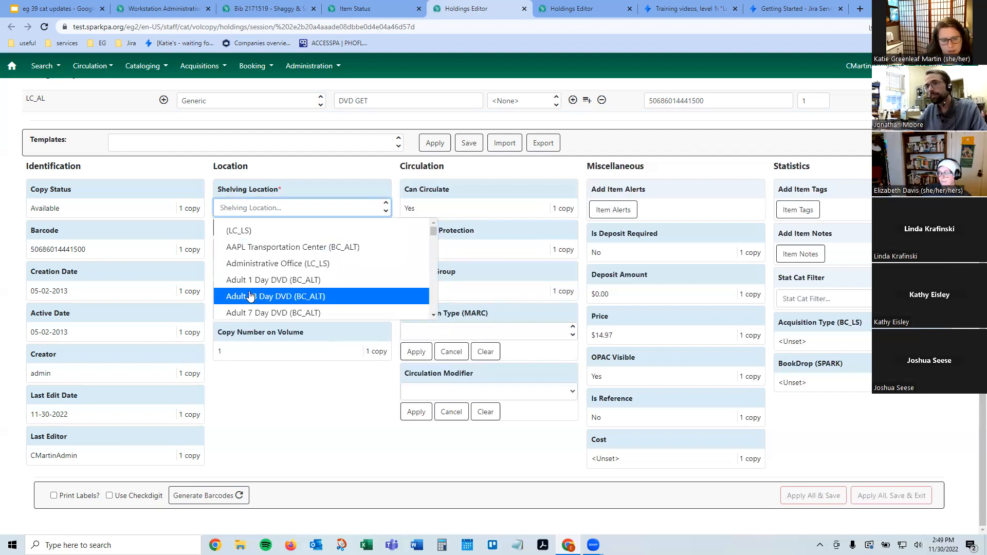
scroll(251, 294, "down", 6)
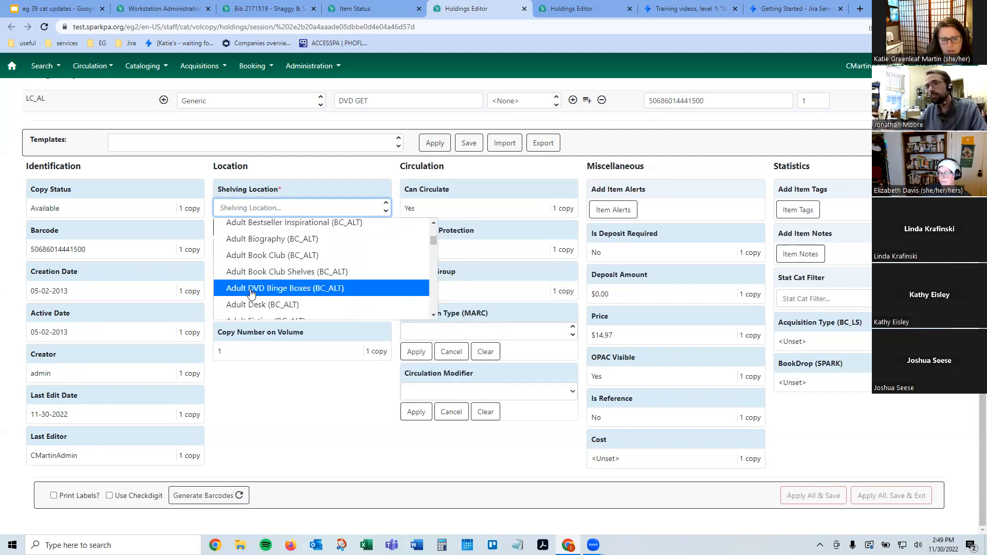
scroll(251, 294, "down", 5)
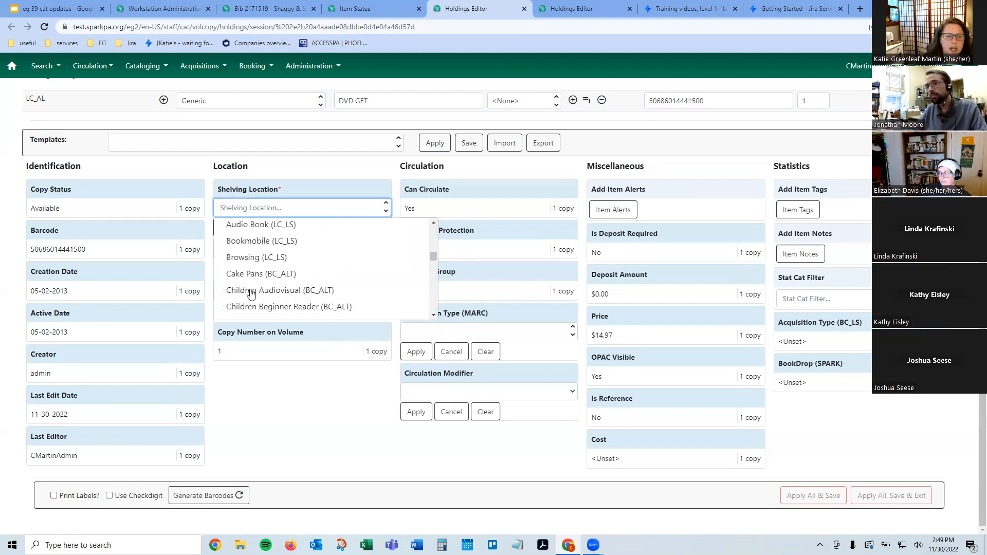
scroll(251, 294, "down", 5)
scroll(263, 282, "up", 2)
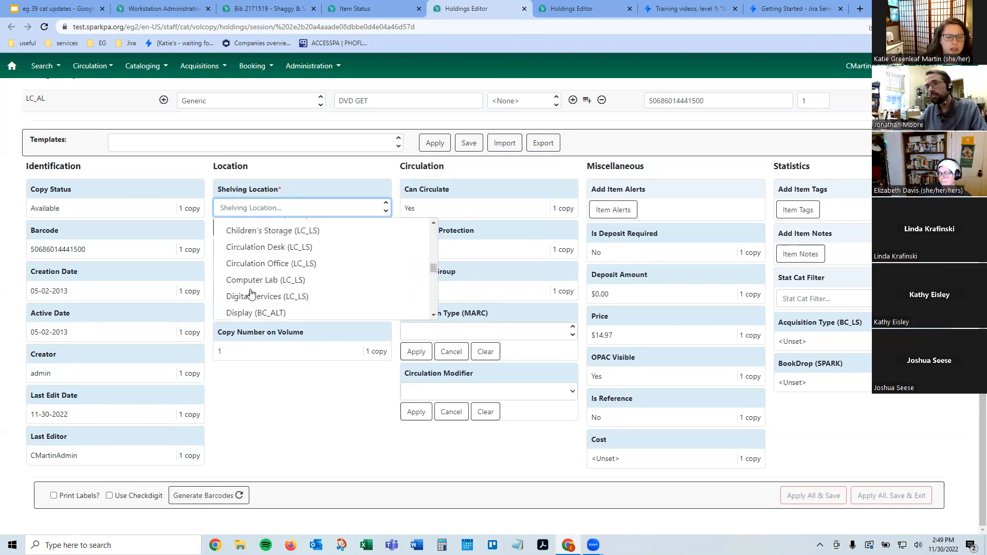
scroll(315, 284, "up", 8)
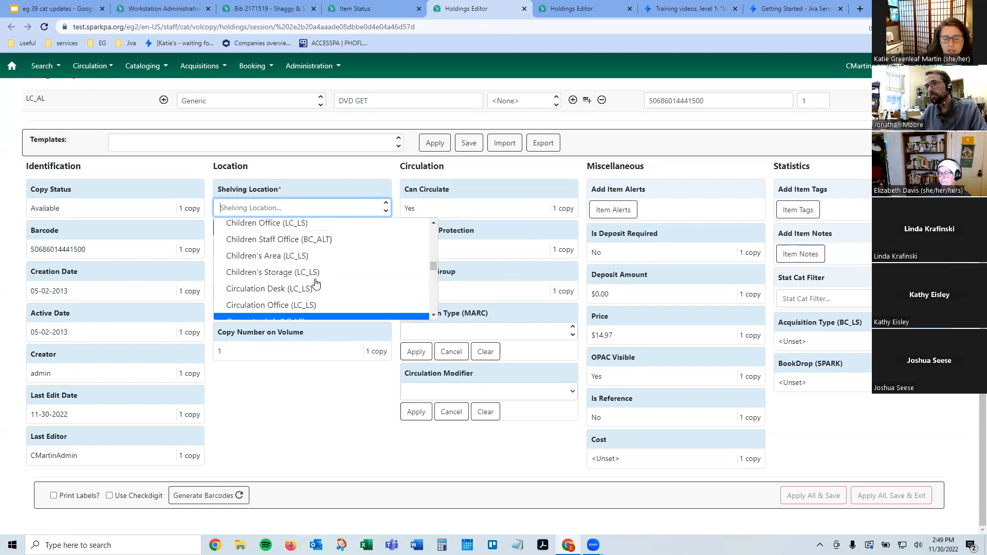
scroll(310, 299, "up", 10)
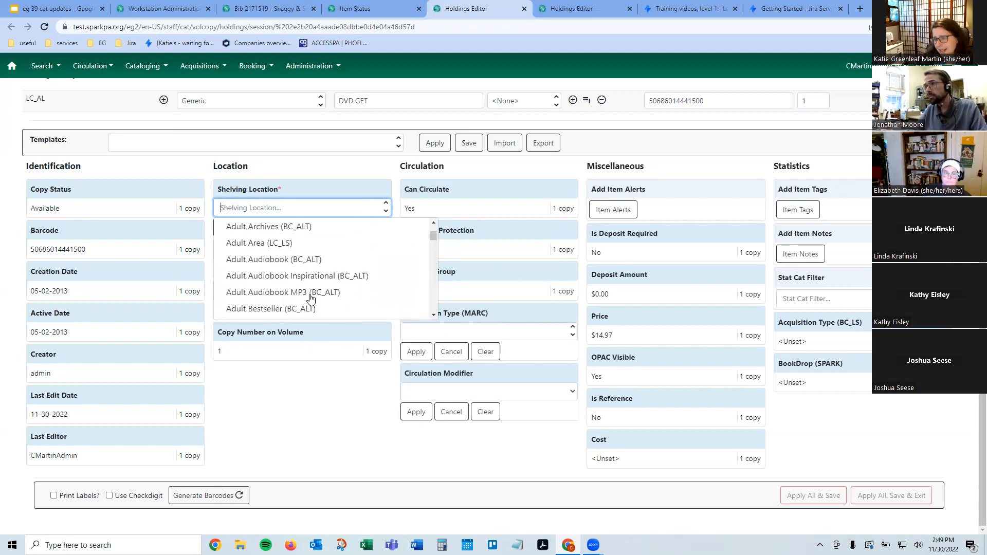
scroll(260, 303, "down", 8)
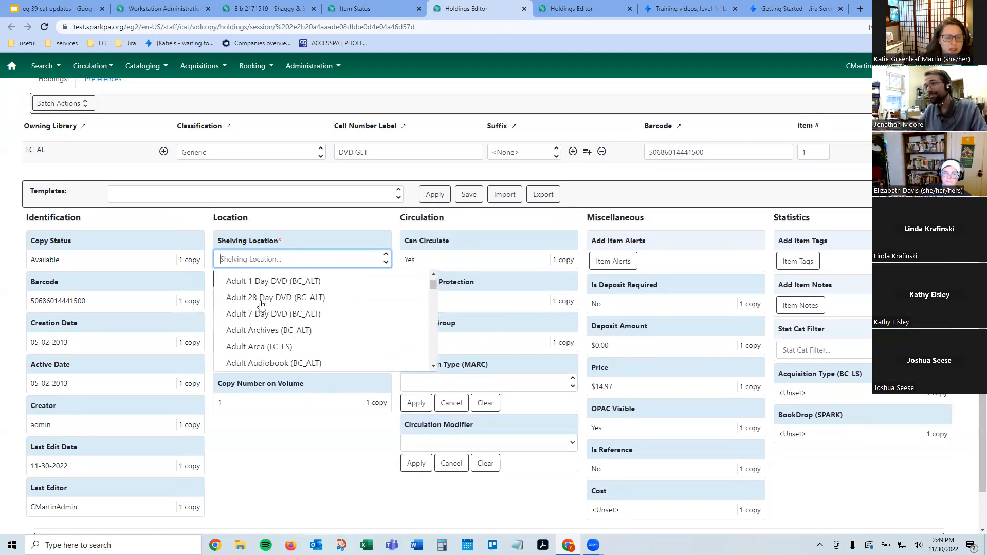
scroll(248, 345, "up", 10)
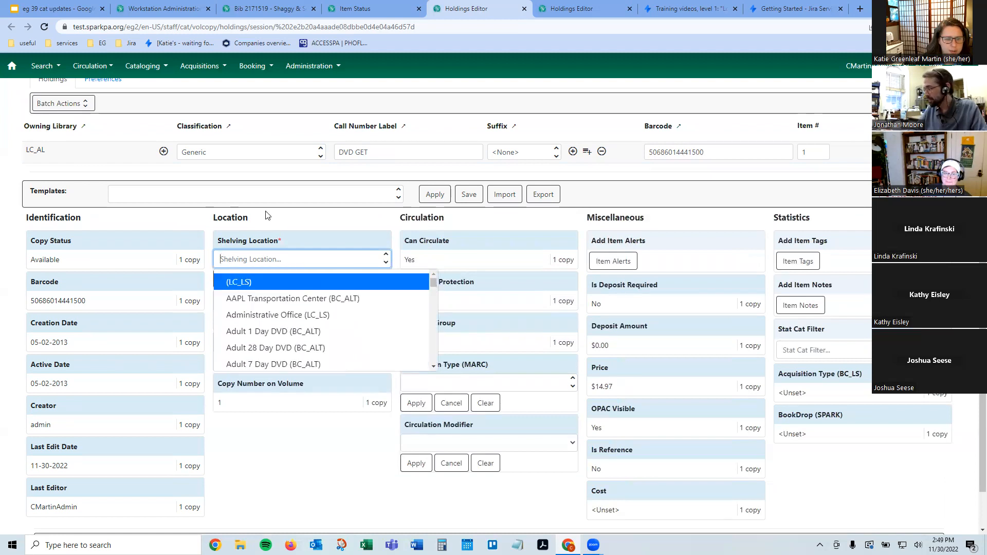
scroll(254, 357, "down", 5)
scroll(258, 360, "down", 3)
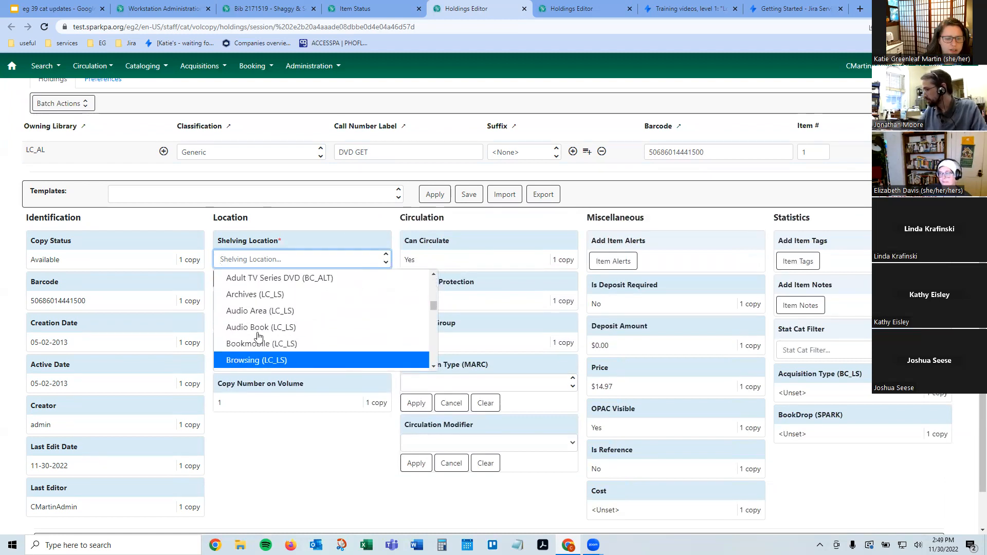
left_click(287, 467)
scroll(289, 435, "up", 2)
scroll(292, 434, "down", 2)
scroll(294, 434, "up", 1)
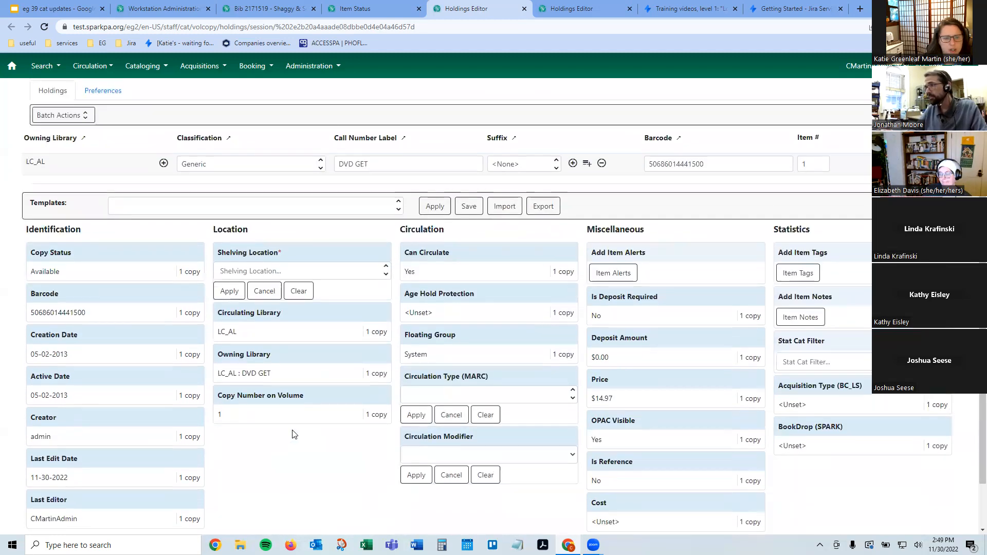
scroll(294, 435, "up", 3)
scroll(243, 363, "down", 3)
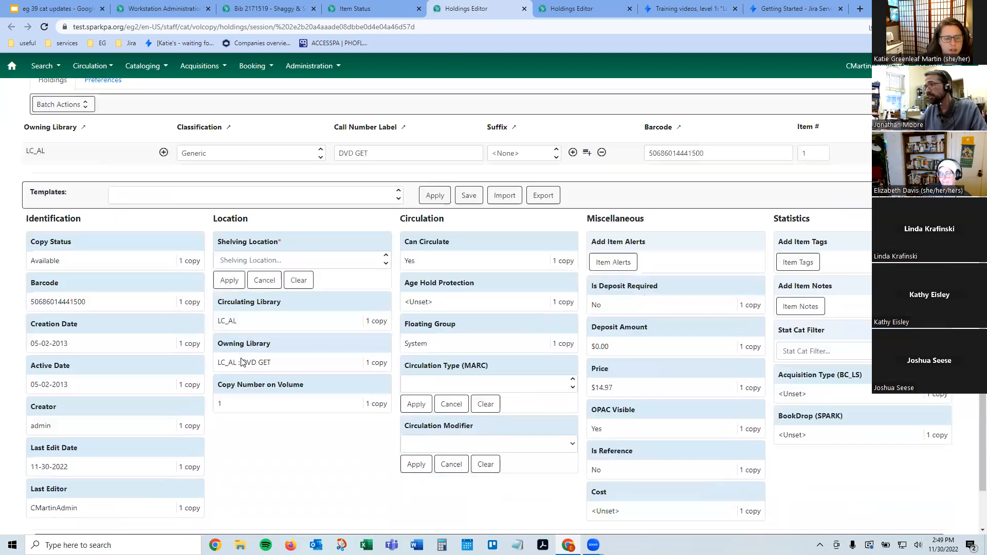
scroll(240, 381, "down", 1)
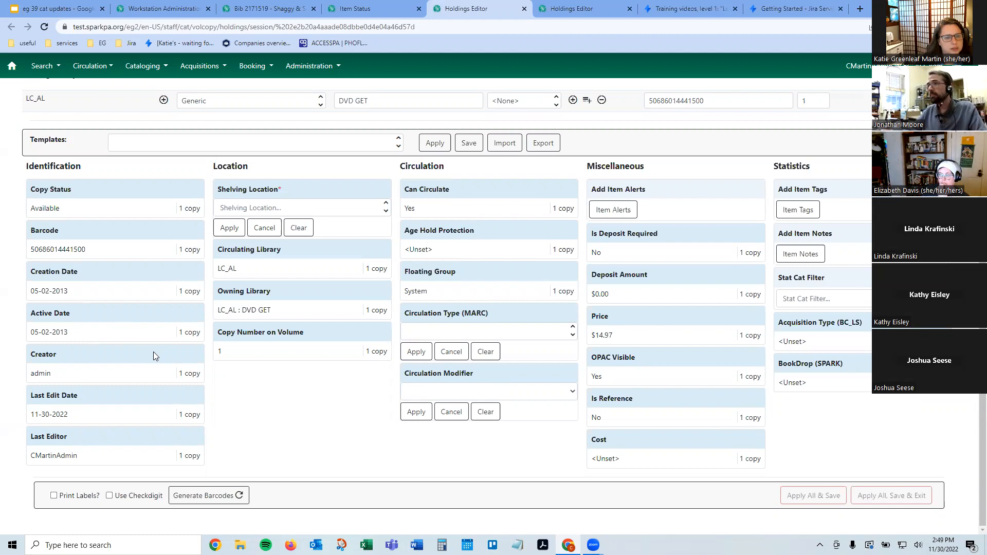
scroll(225, 393, "up", 1)
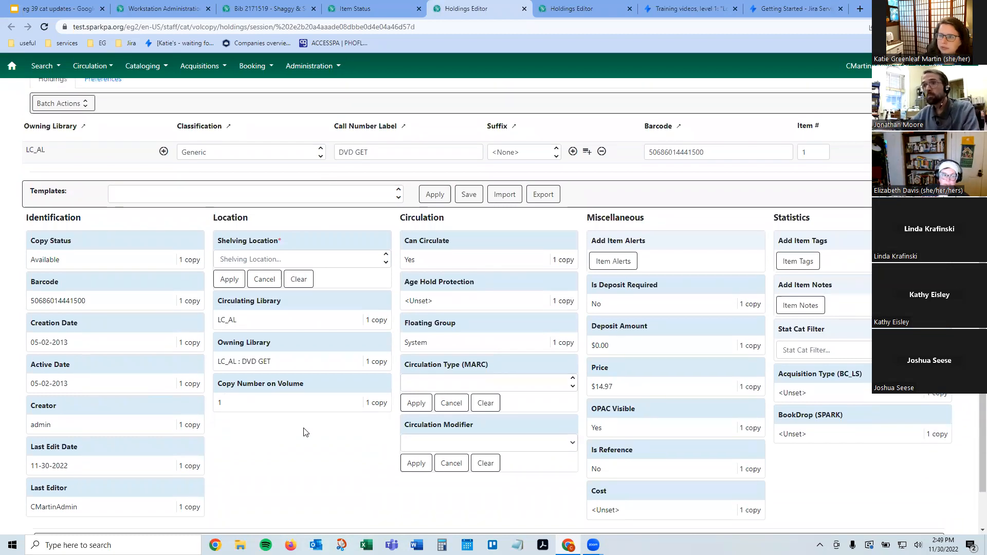
- Add a call number for Gettysburg Library (ACLS_ADA) to the holdings of this record
left_click(163, 152)
left_click(158, 177)
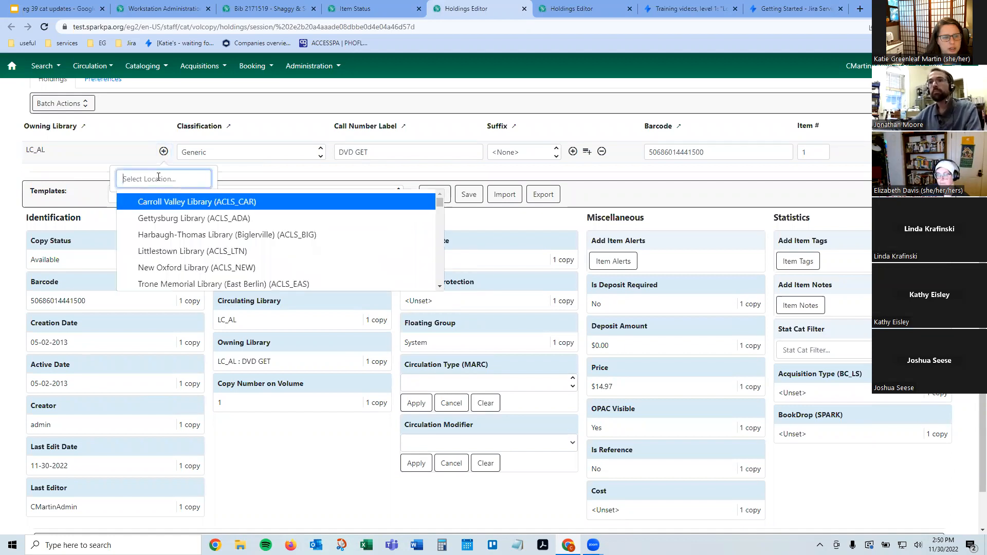
left_click(168, 215)
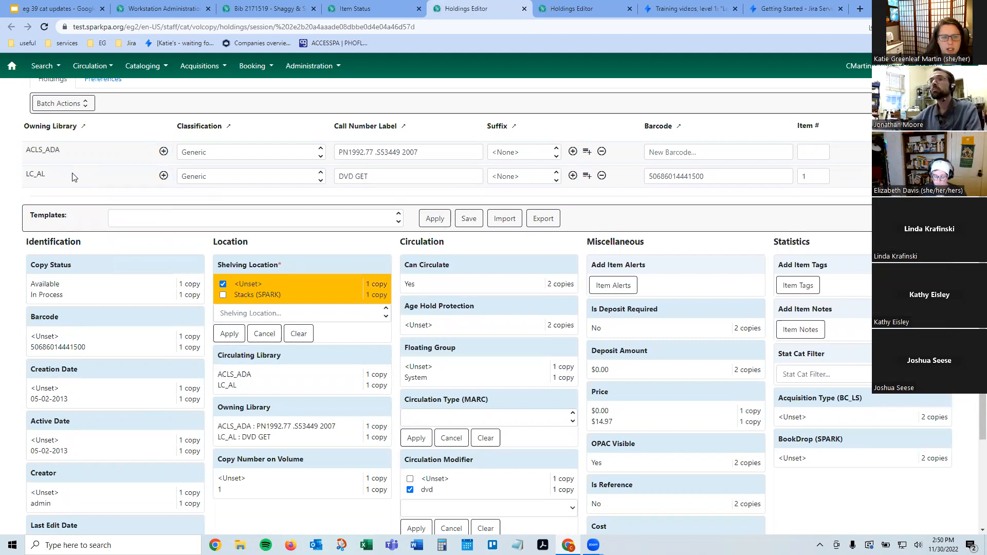
- Add a second call number under LC_AL and one extra item to the ACLS_ADA call number
left_click(574, 178)
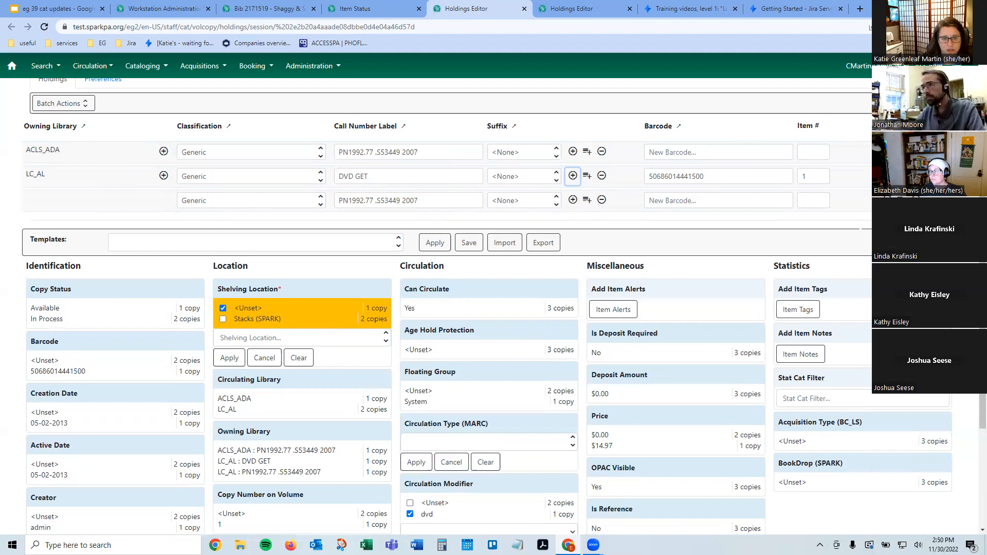
left_click(572, 176)
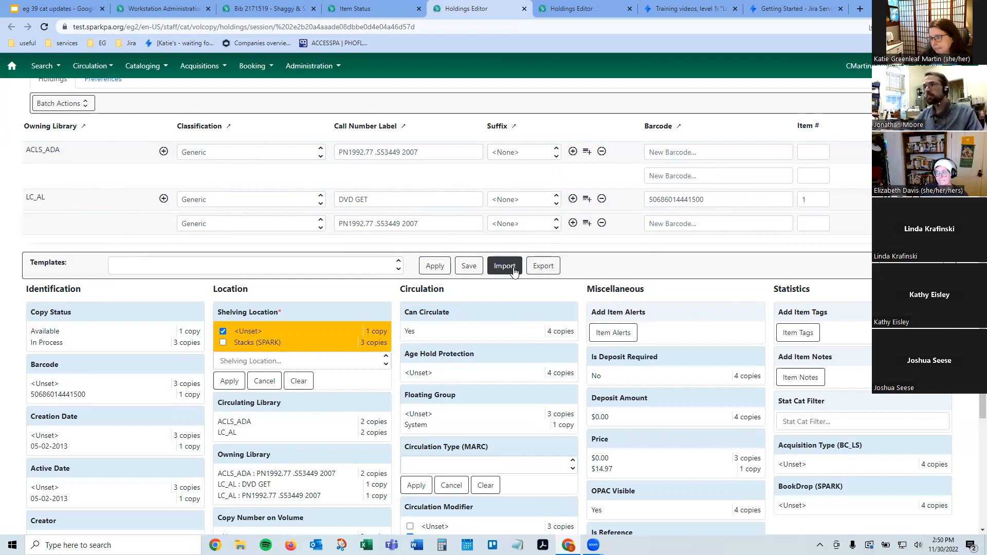
- Review the new holdings rows and compare how the items' values are grouped under Shelving Location, Circulation Modifier and the other attributes
scroll(82, 251, "up", 2)
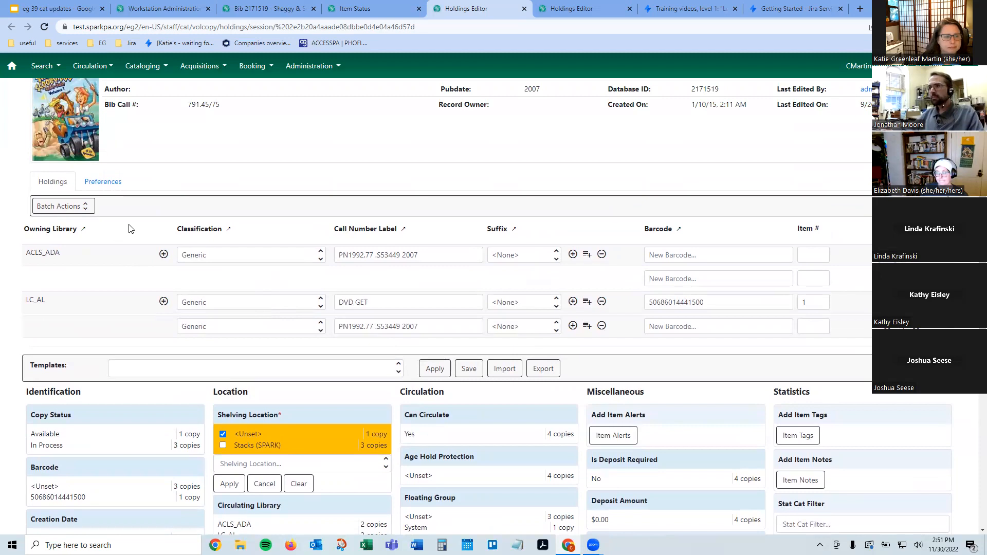
scroll(128, 231, "down", 1)
scroll(127, 233, "down", 1)
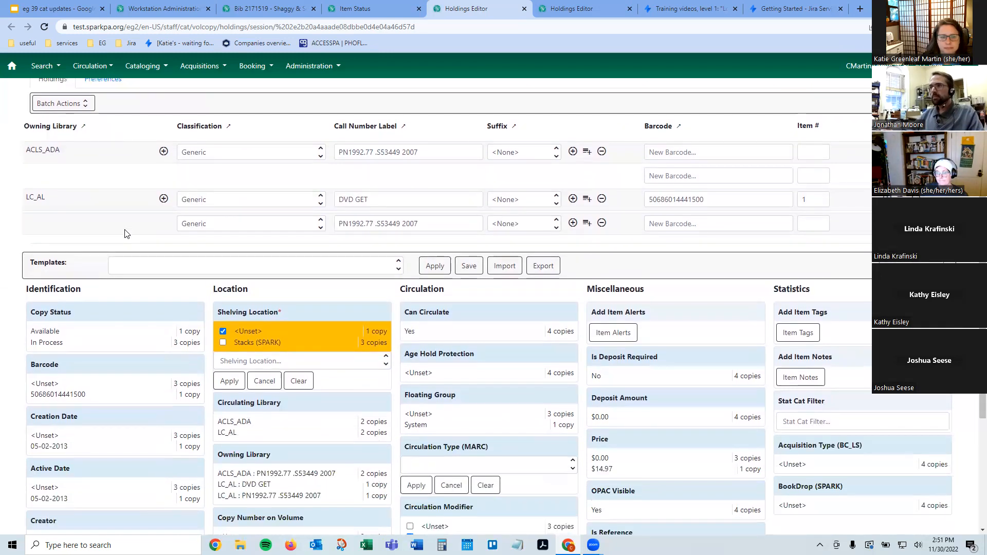
scroll(125, 234, "down", 4)
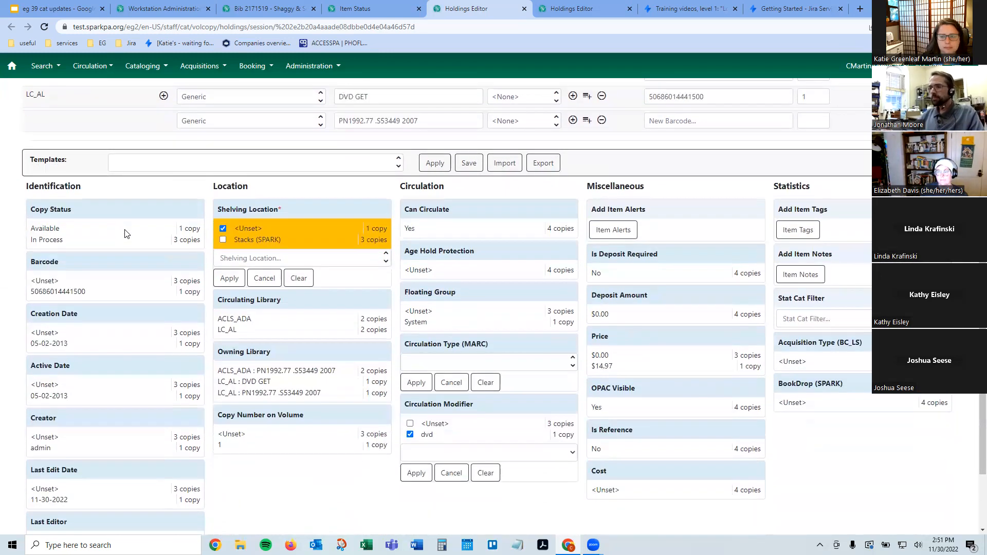
scroll(124, 233, "up", 6)
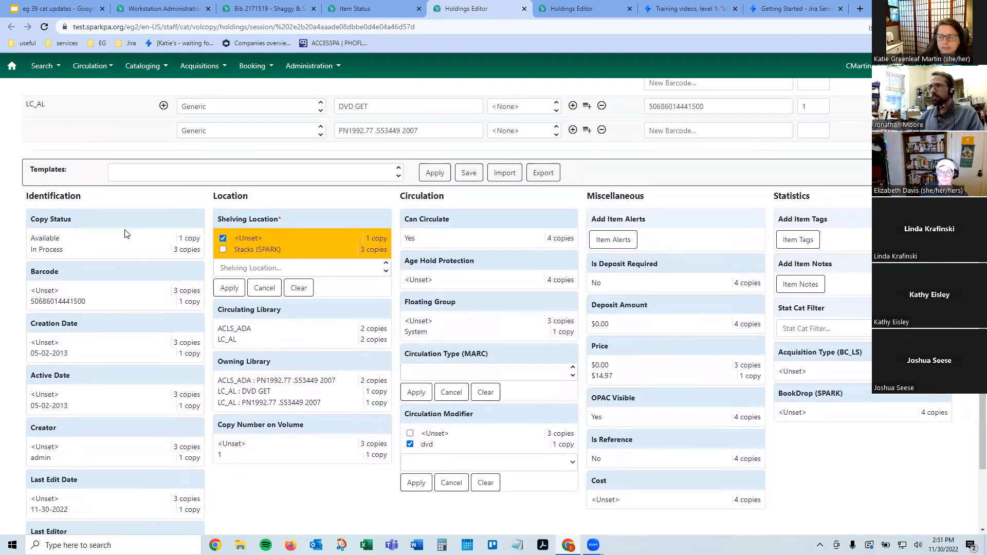
scroll(126, 234, "down", 6)
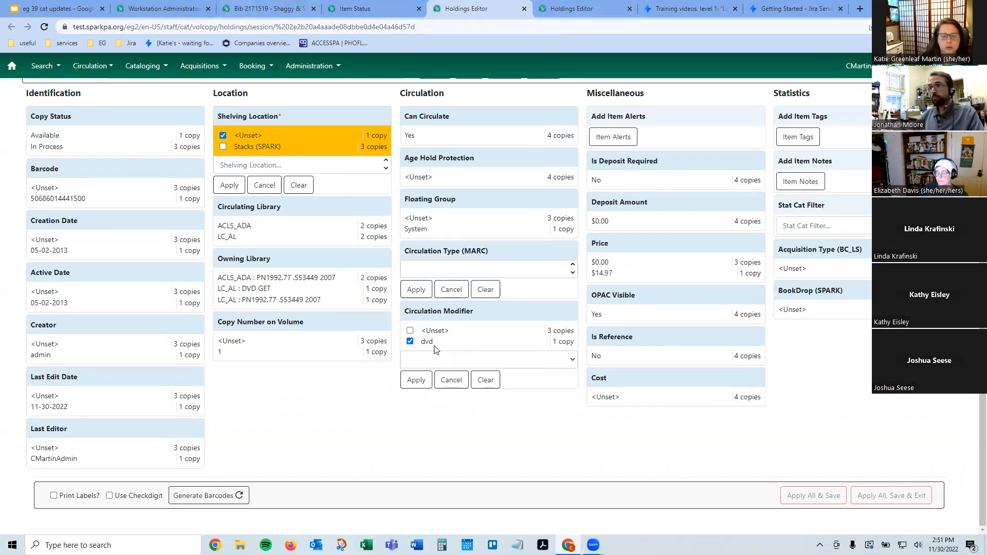
scroll(434, 349, "up", 3)
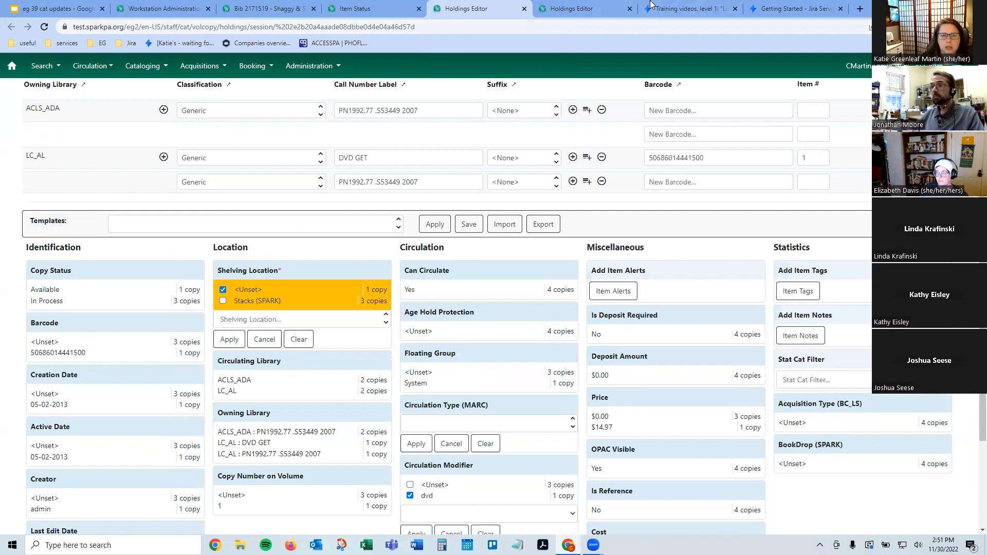